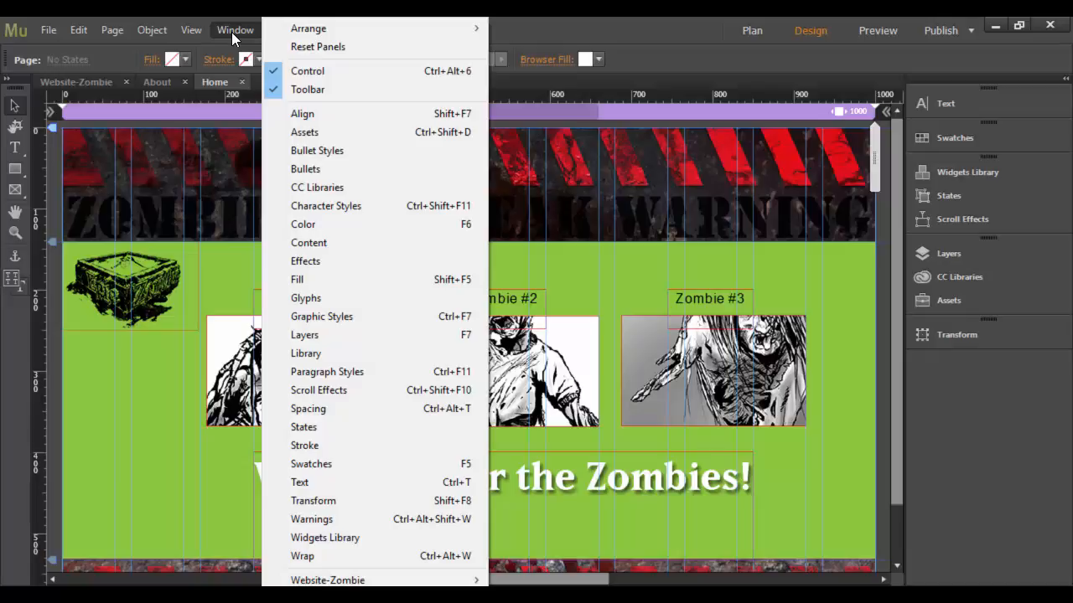
- Bring up the site's Character Styles
left_click(552, 37)
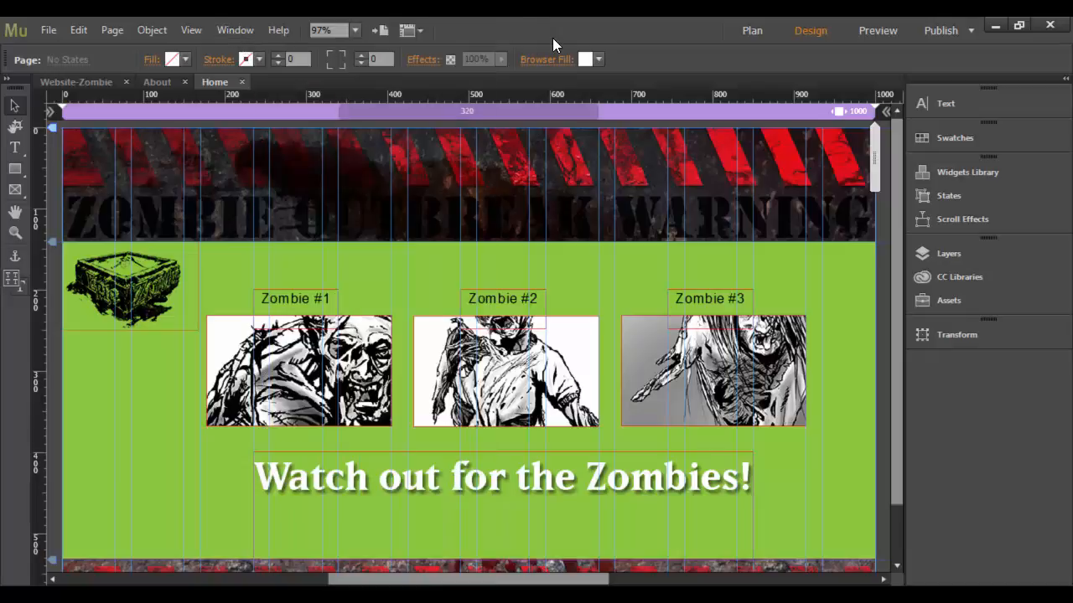
left_click(240, 31)
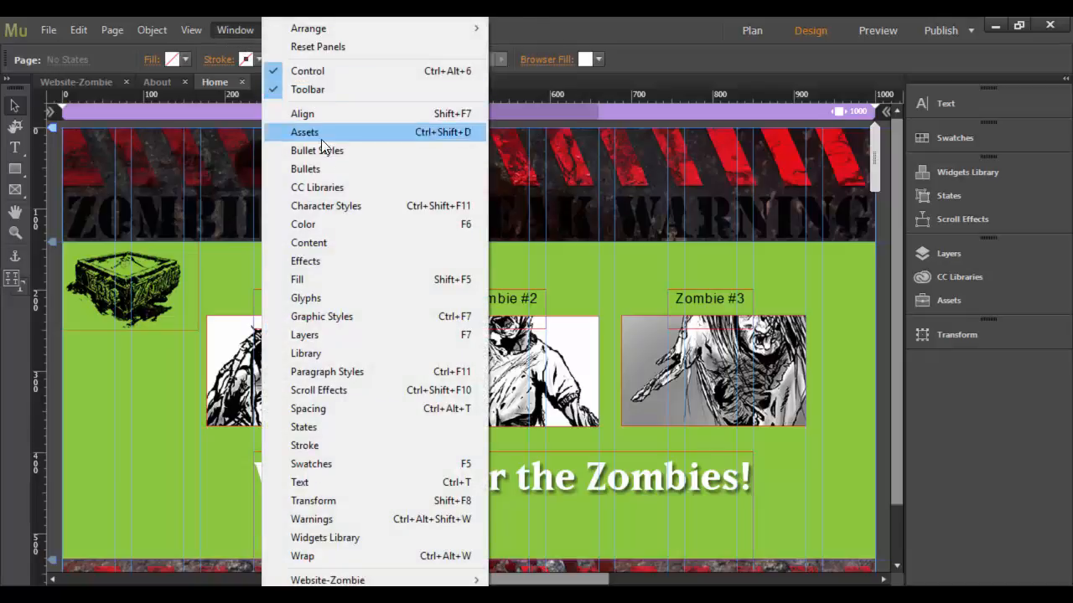
left_click(331, 206)
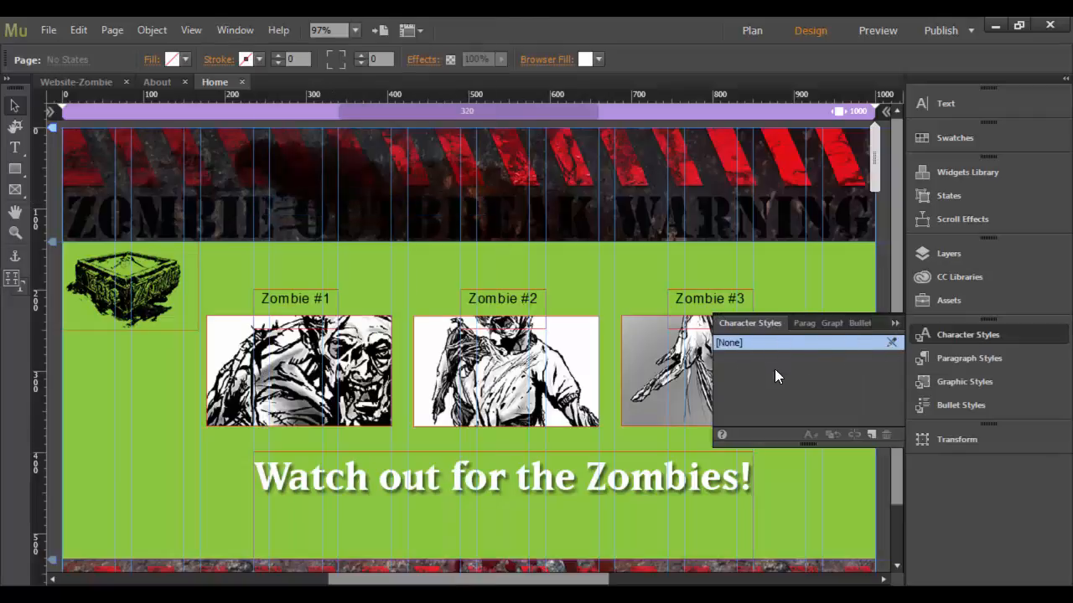
- Look through the paragraph, graphic and bullet style lists, returning to the character styles
left_click(804, 322)
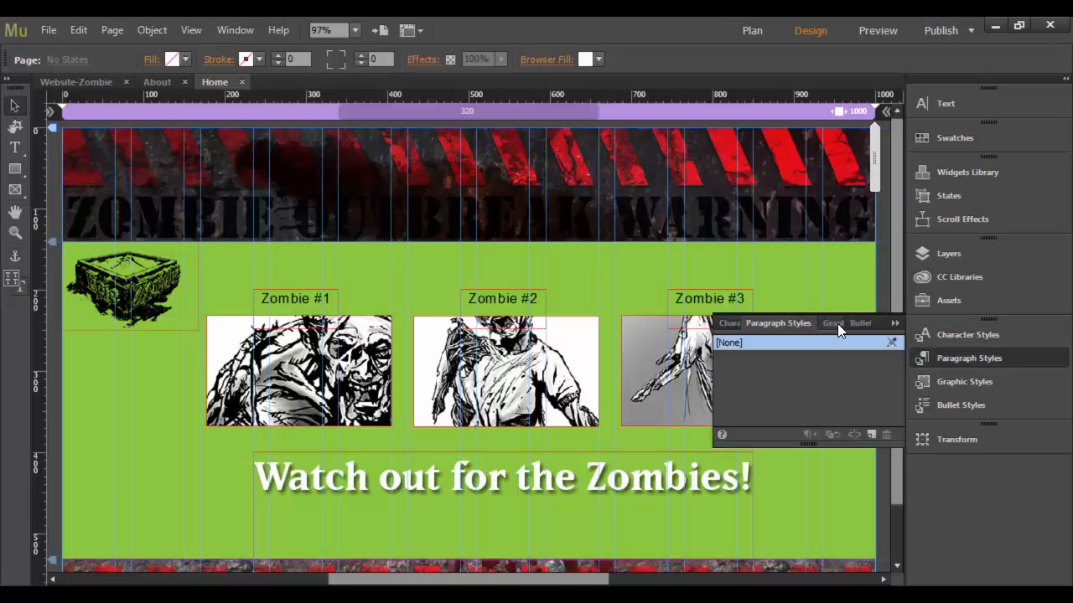
left_click(837, 324)
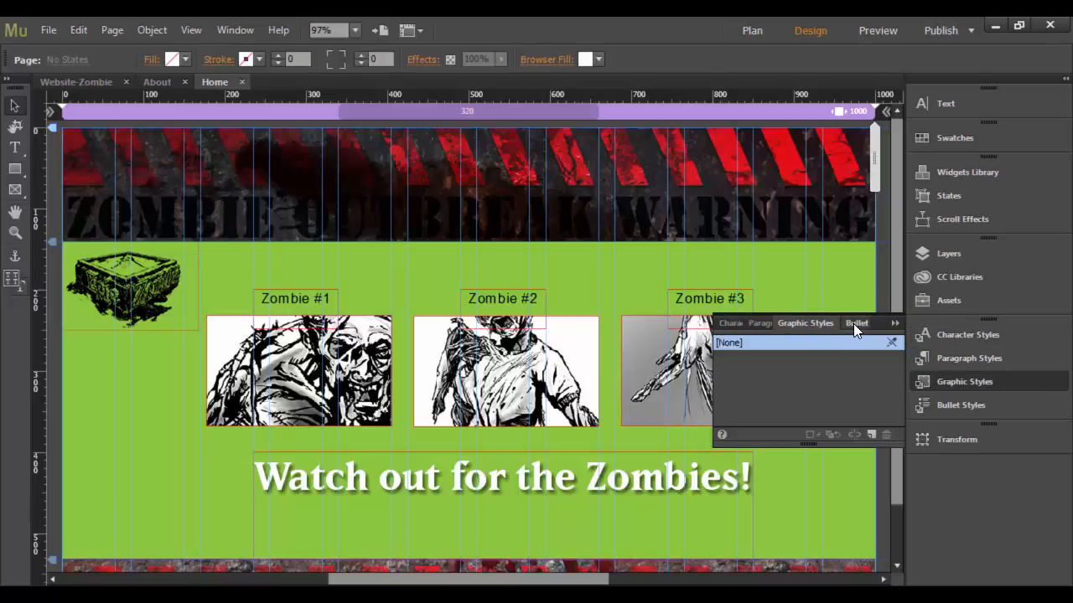
left_click(853, 324)
left_click(796, 323)
left_click(766, 323)
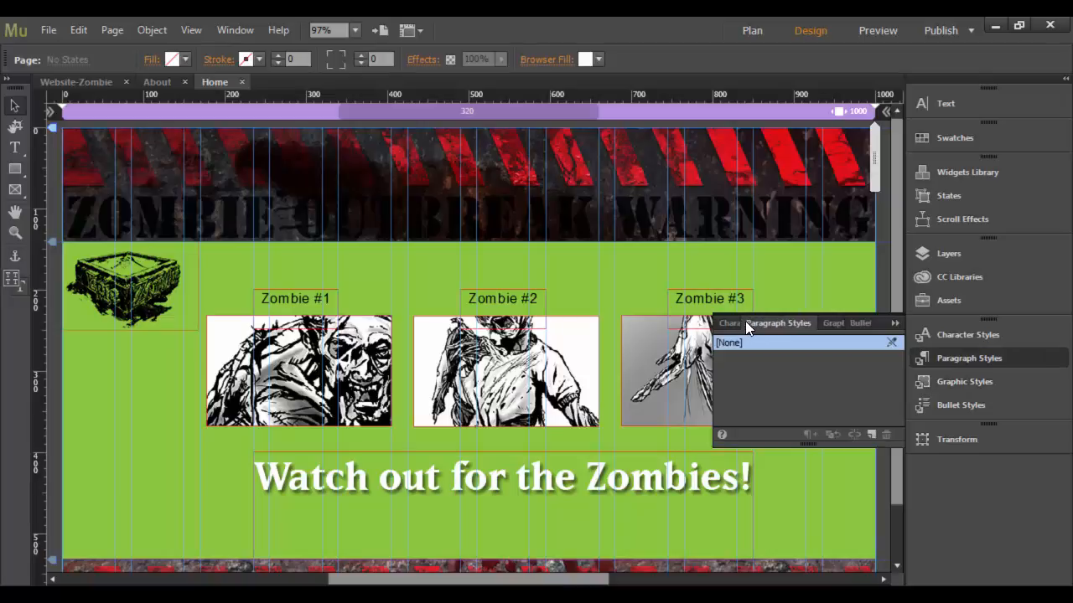
left_click(733, 322)
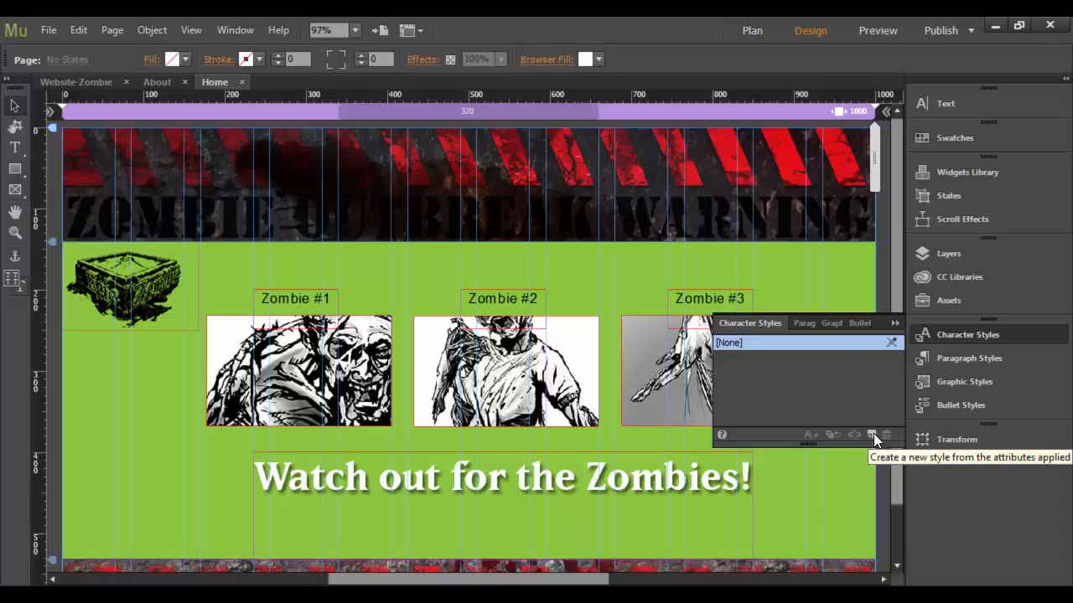
- Create a new paragraph style from the "Watch out for the Zombies!" text frame
left_click(803, 321)
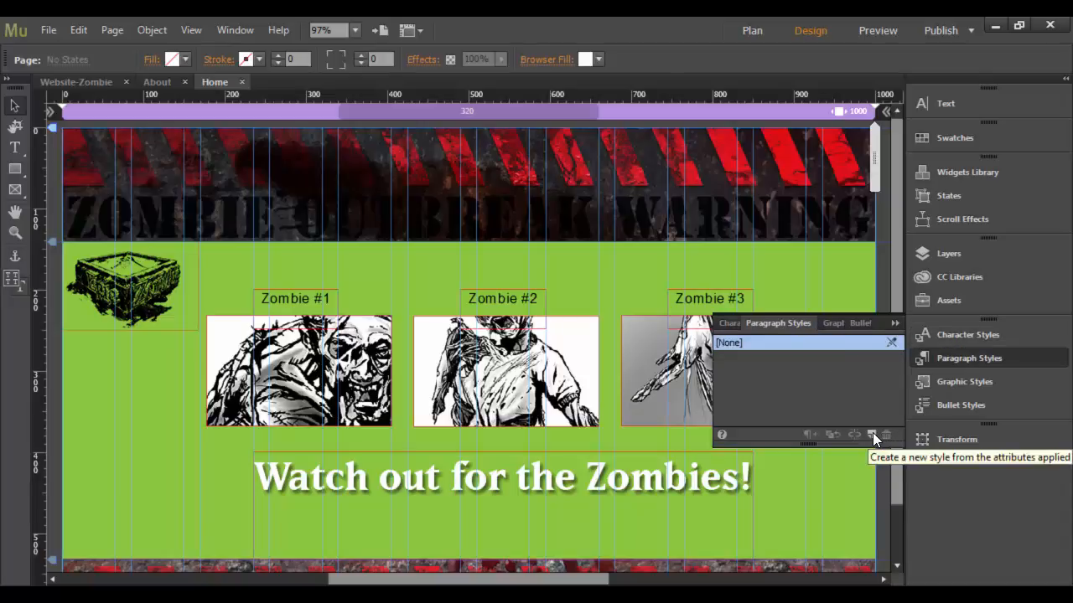
left_click(427, 489)
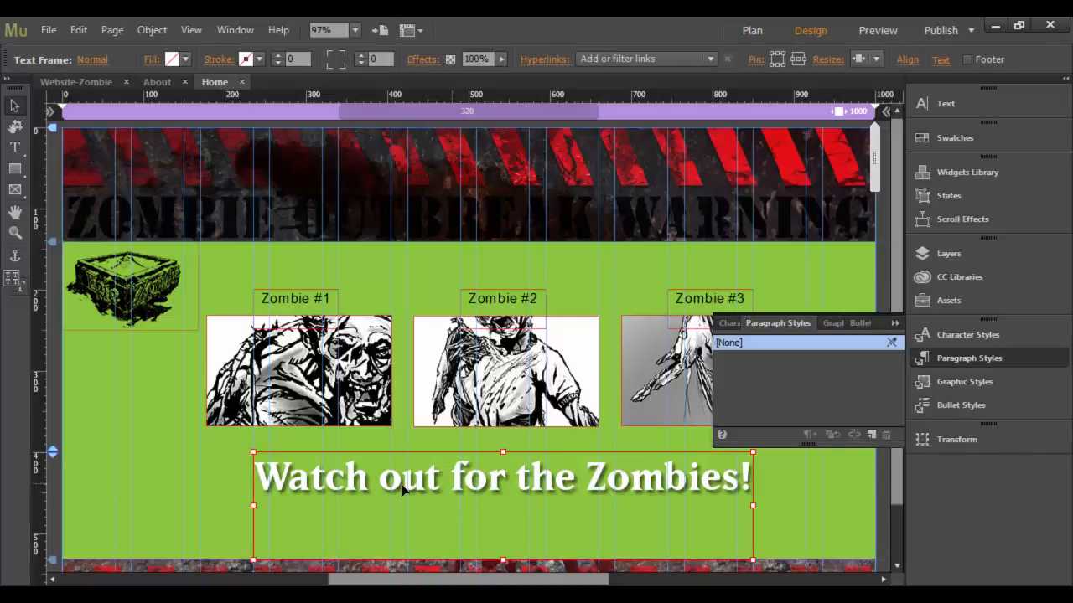
left_click(872, 434)
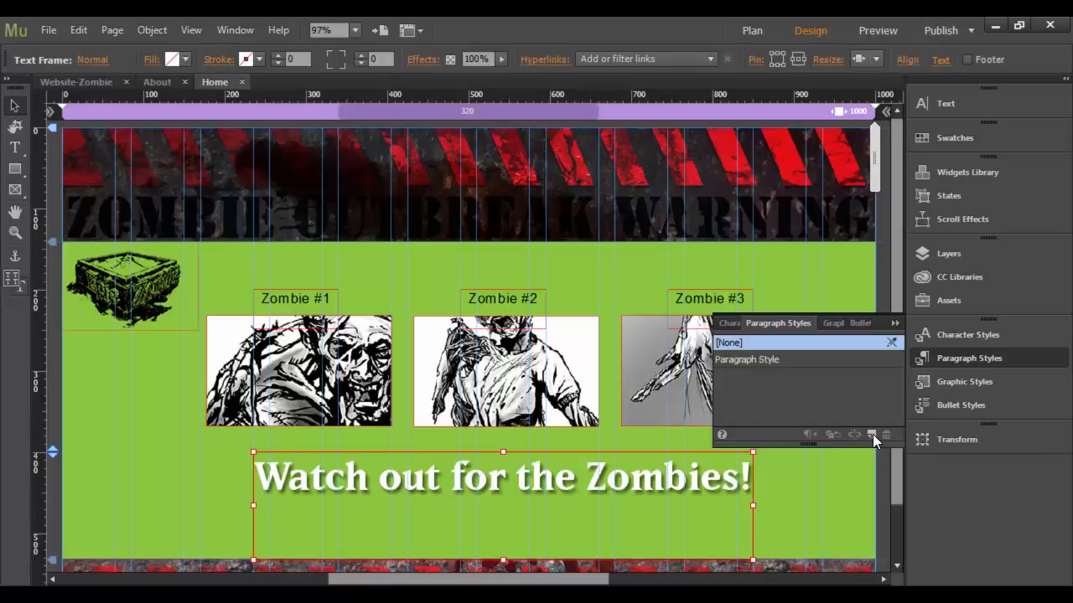
- Rename the new paragraph style as Heading One Style and assign it the <h1> Headline tag
double_click(770, 361)
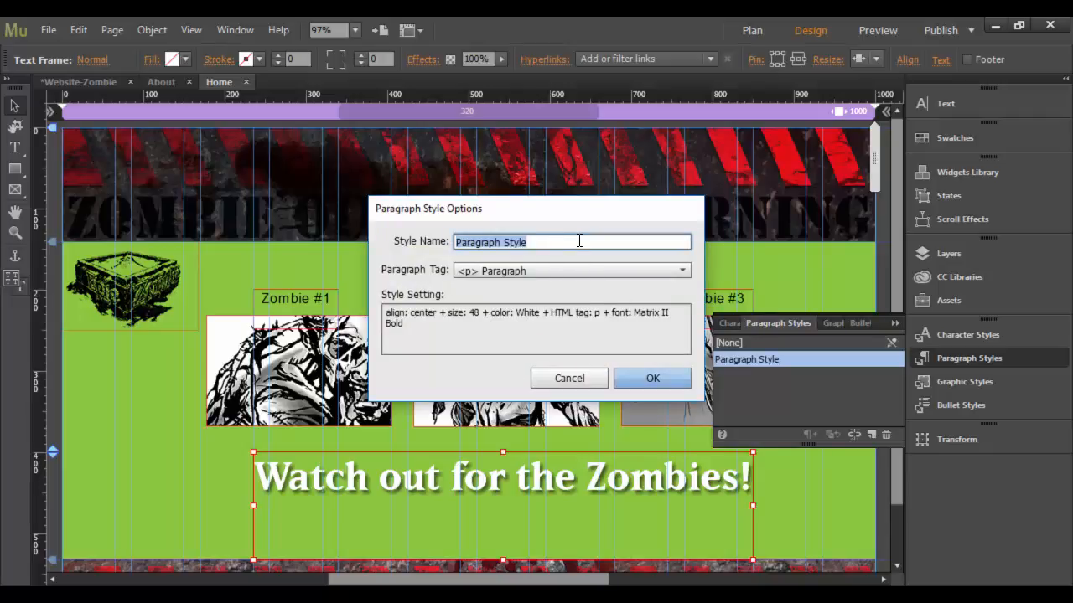
type("Heading")
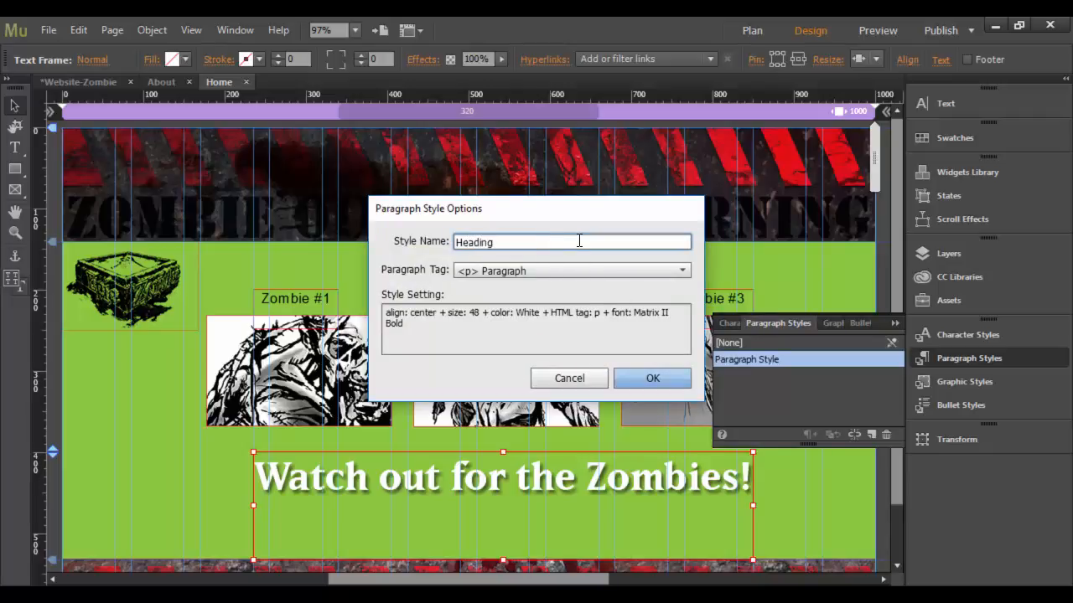
type(" One Style")
left_click(578, 270)
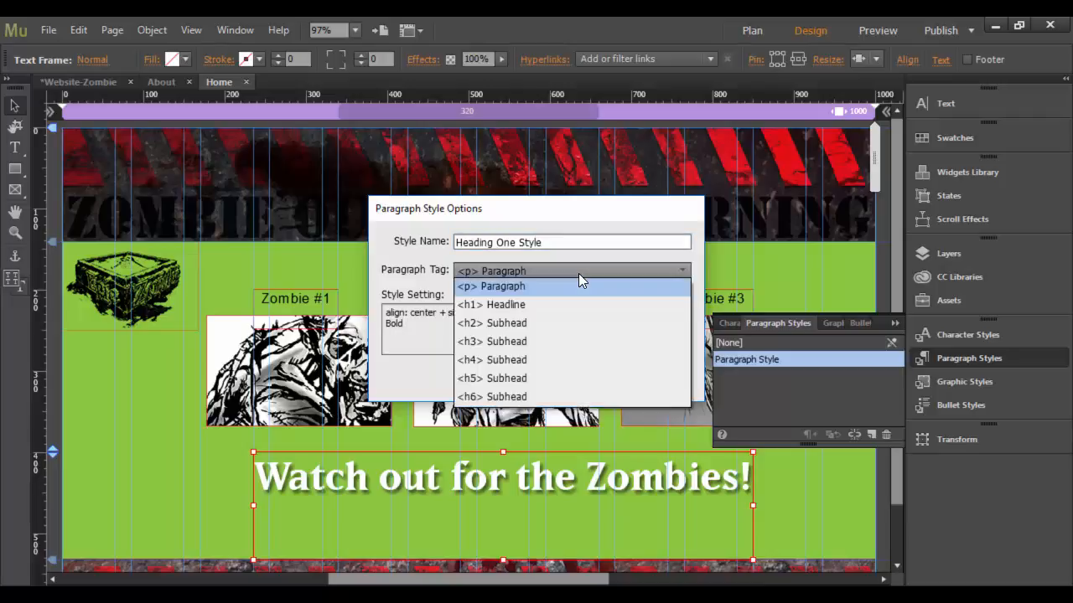
left_click(511, 307)
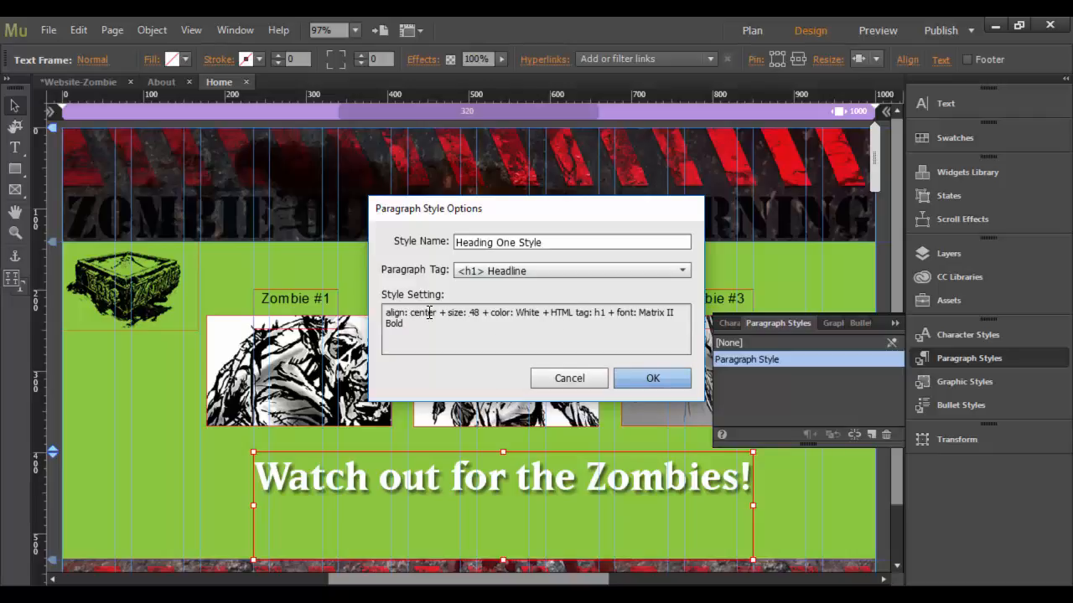
left_click_drag(428, 329, 362, 317)
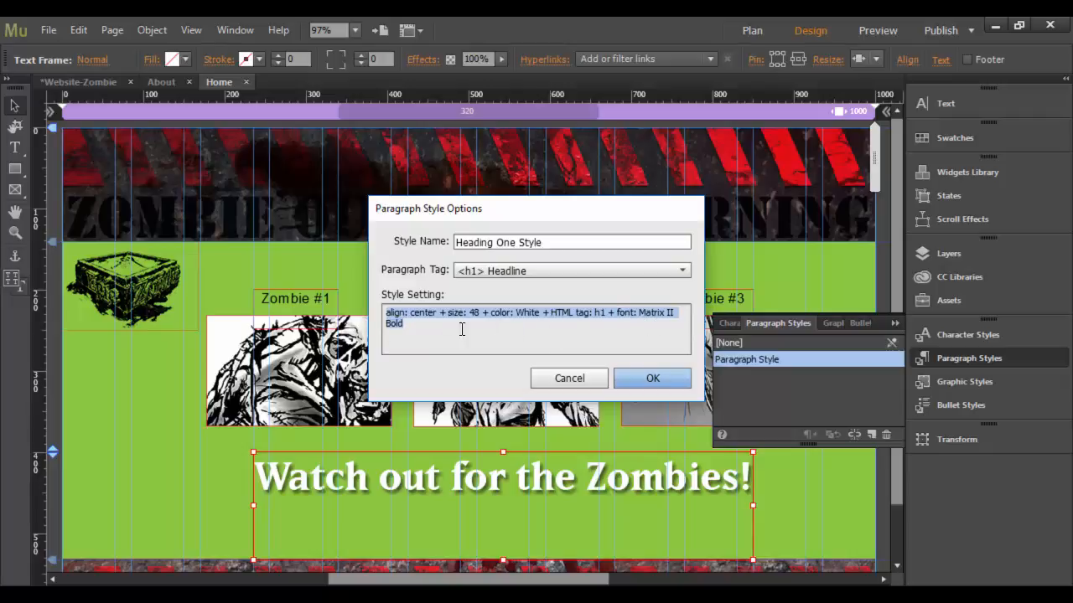
left_click(656, 378)
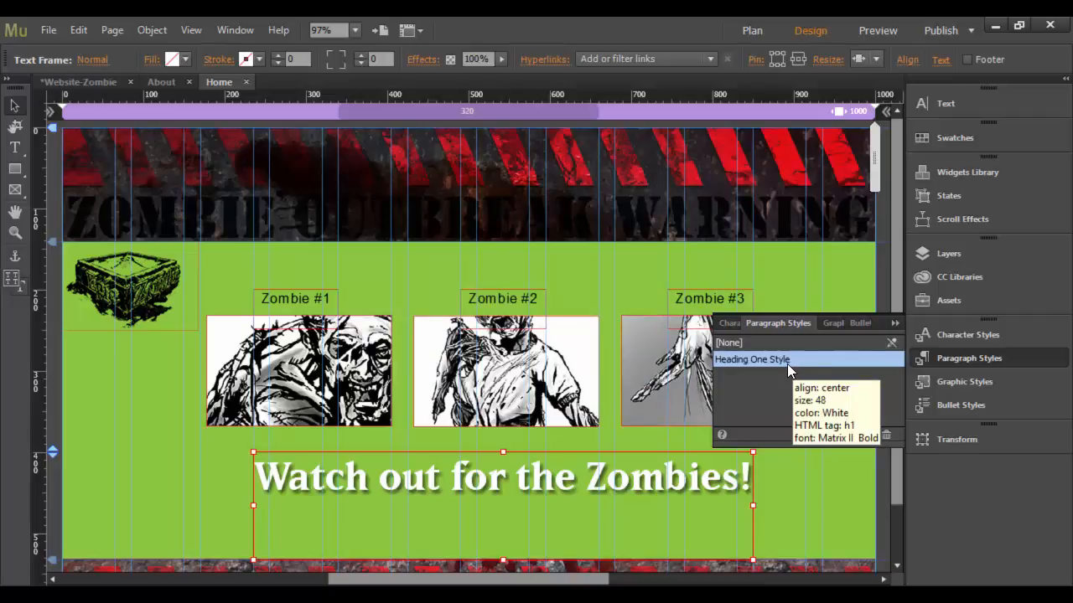
- Create another paragraph style from the "Zombie #2" text frame above the middle picture
left_click(518, 298)
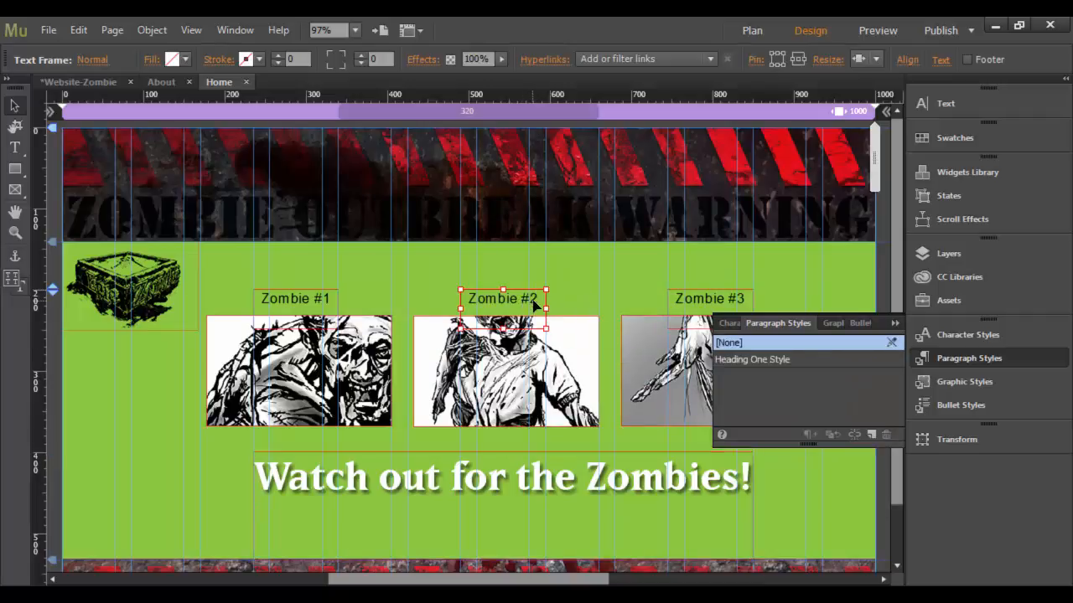
double_click(534, 305)
left_click_drag(537, 300, 474, 304)
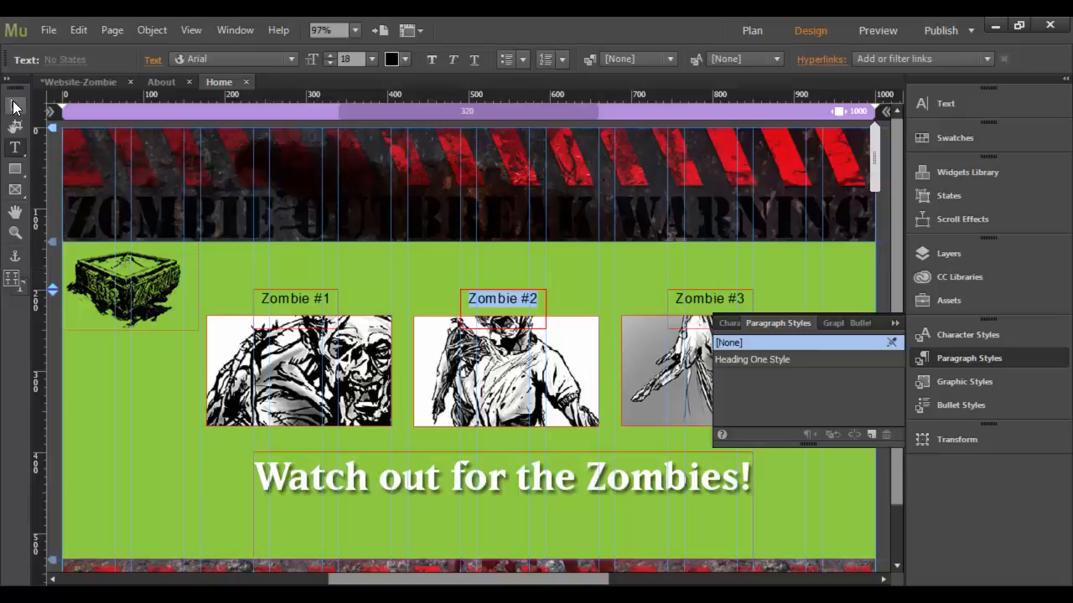
left_click(14, 107)
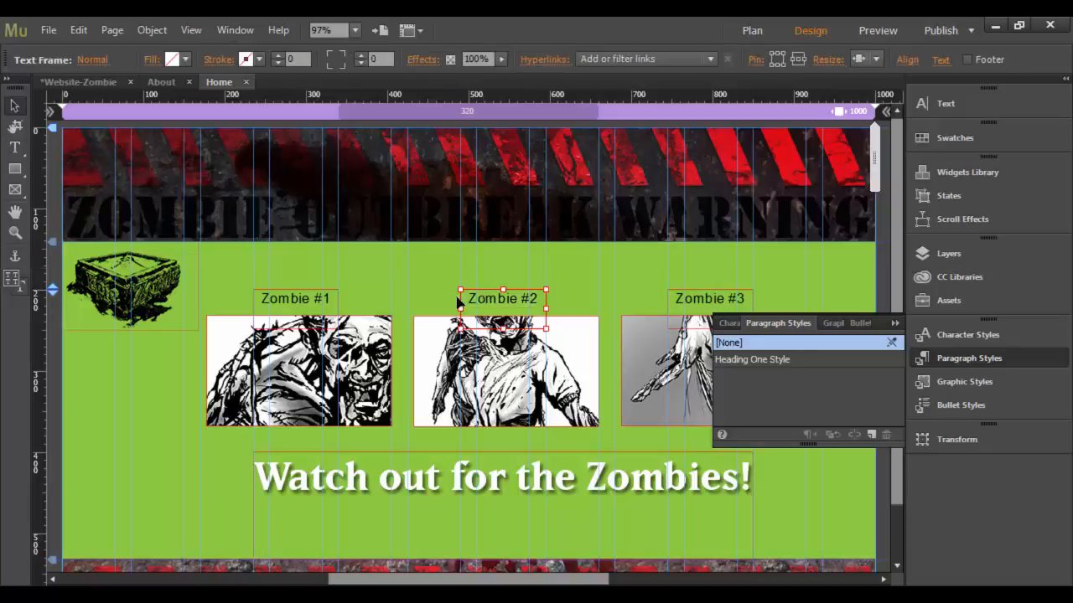
left_click(872, 434)
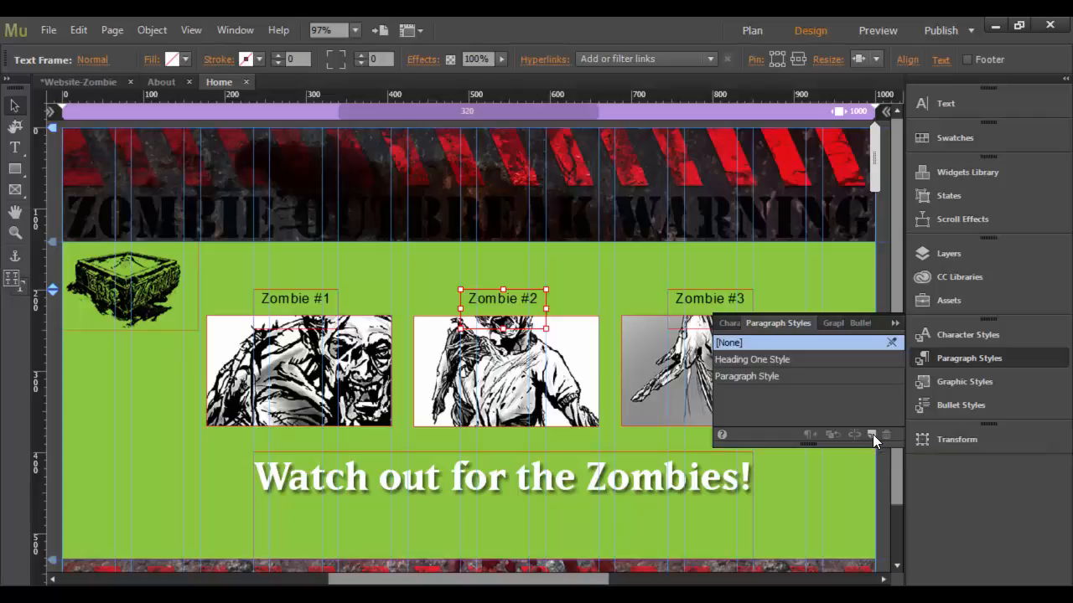
- Accept the second style's options with the name Paragraph Style and the <p> Paragraph tag
double_click(748, 376)
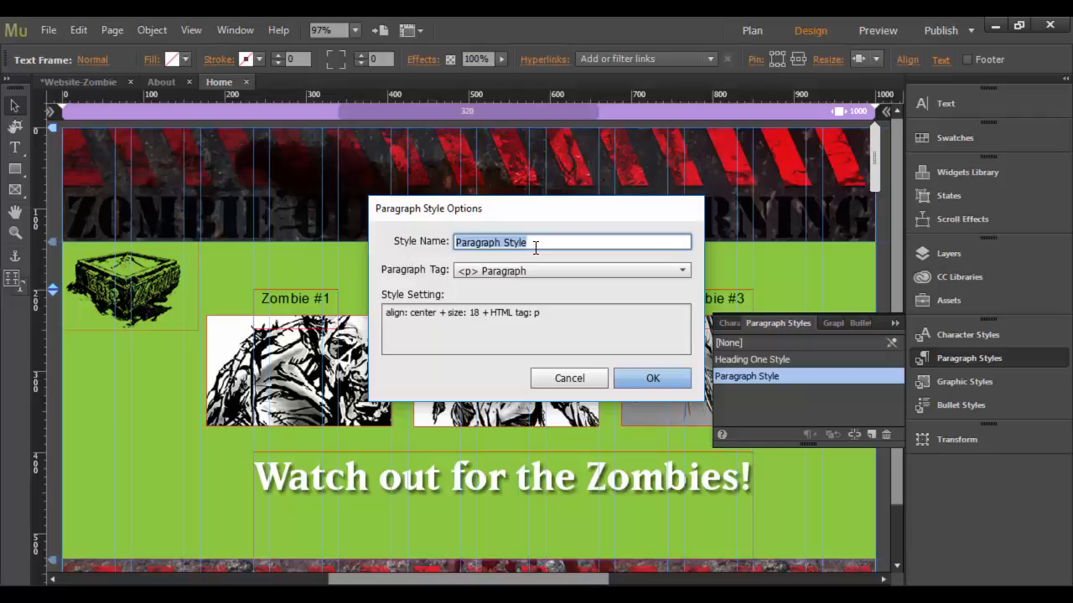
left_click(539, 271)
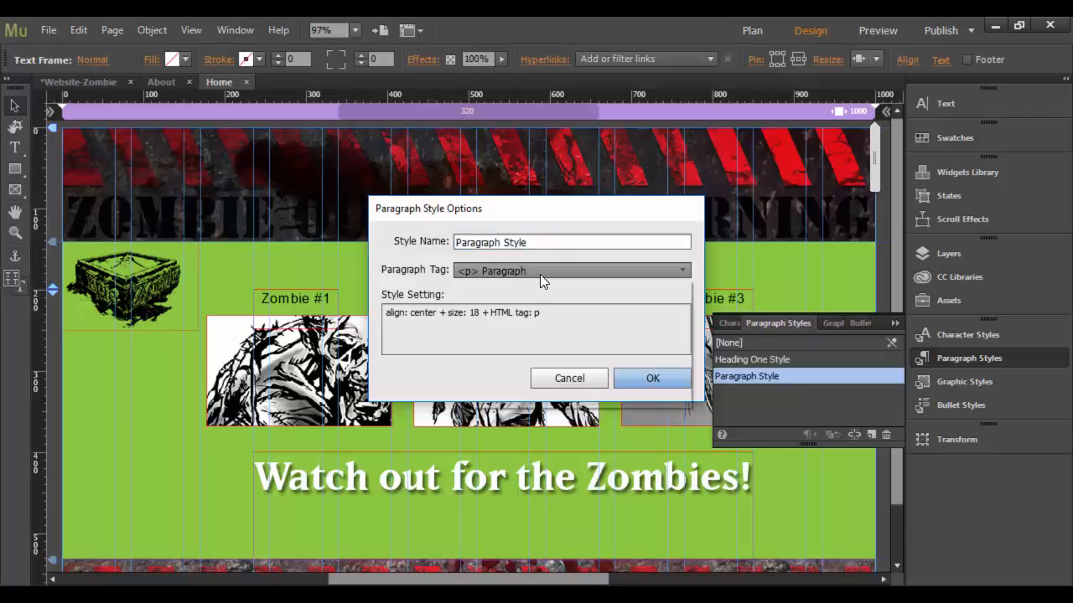
left_click(502, 287)
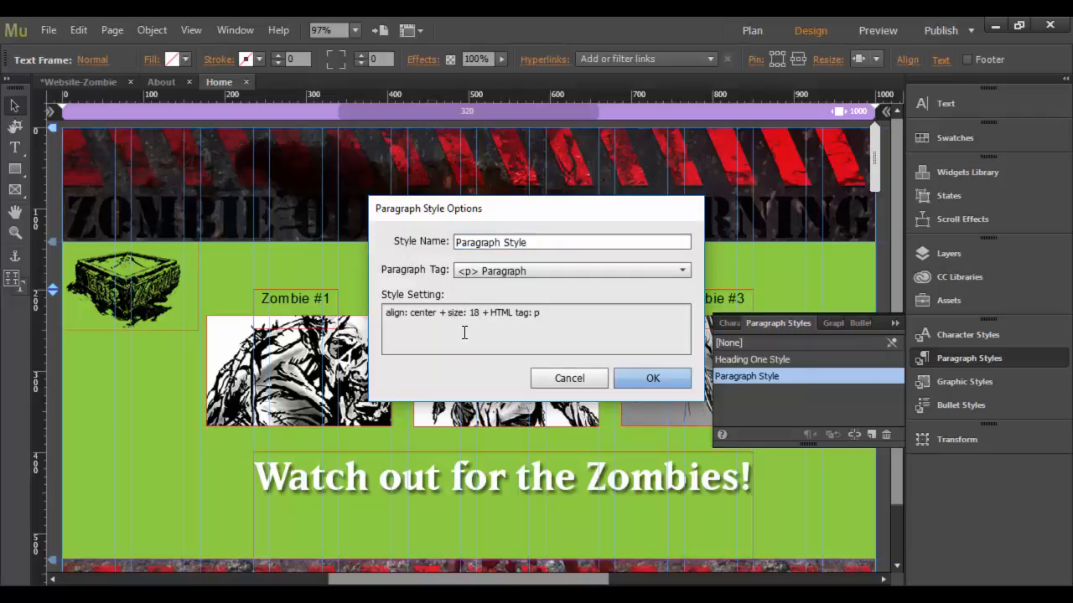
left_click_drag(547, 313, 385, 313)
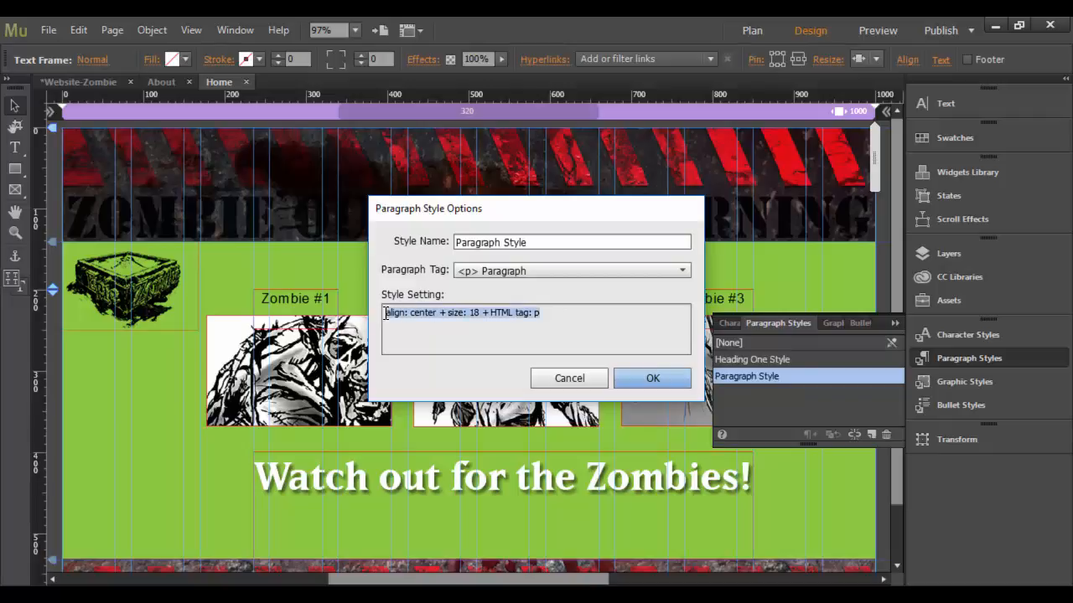
left_click(483, 337)
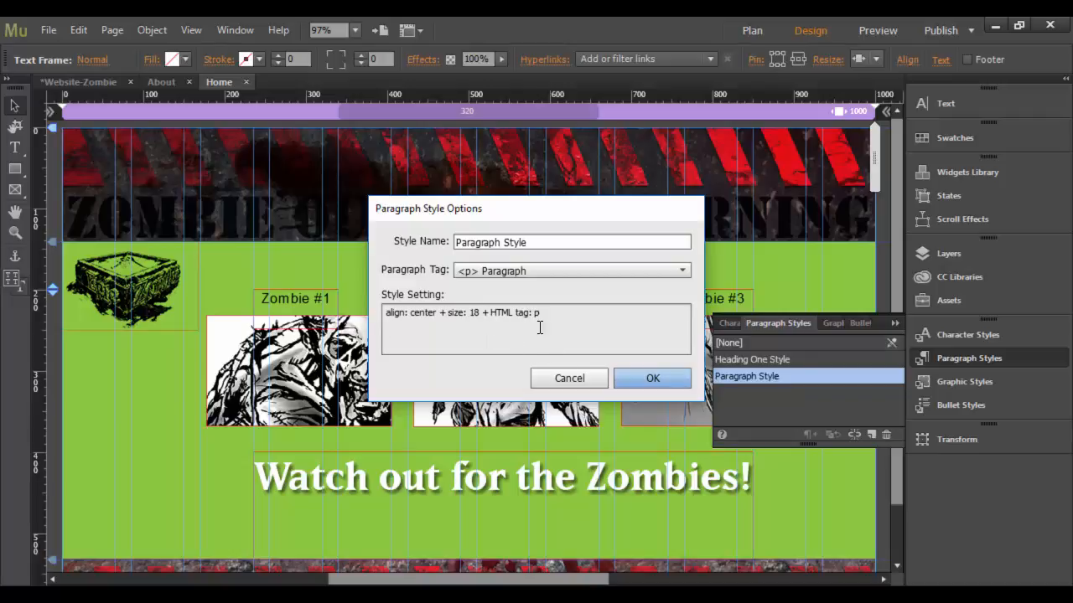
left_click(660, 376)
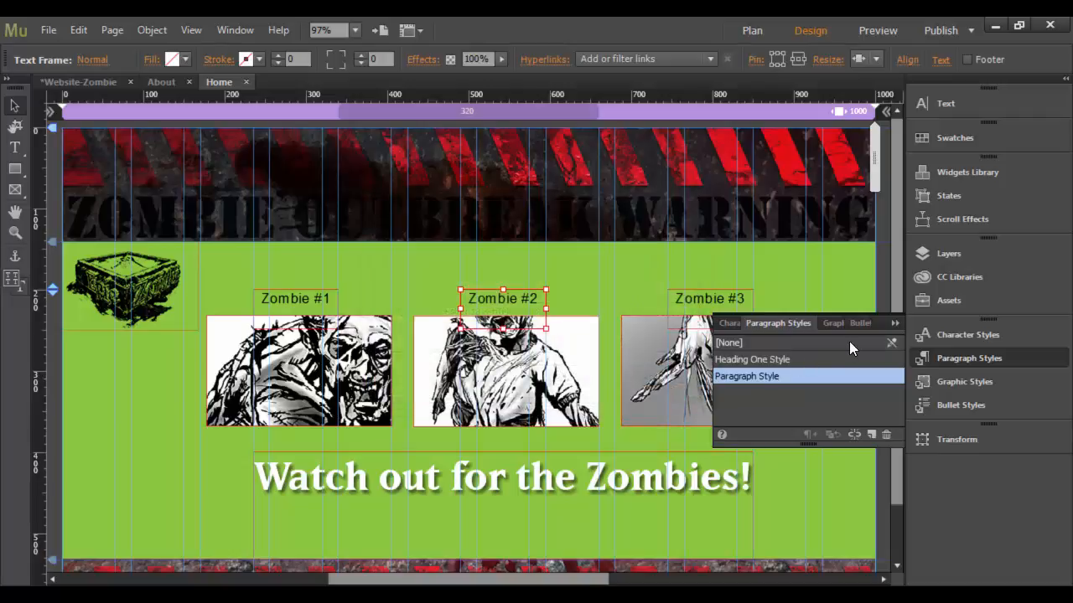
- Collapse the style list and open the About page from the site plan for editing
left_click(895, 324)
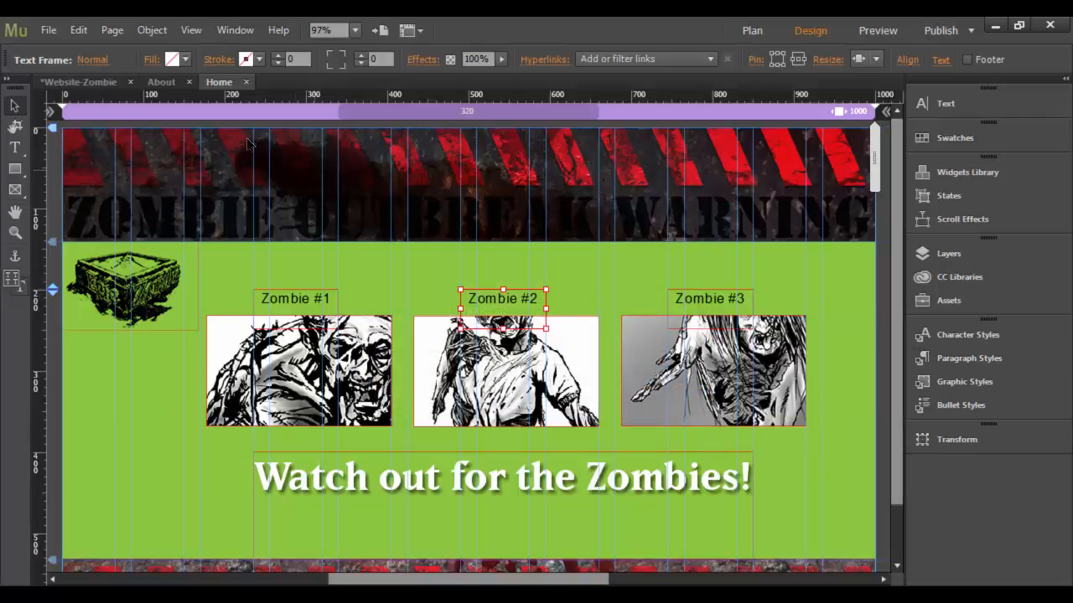
left_click(84, 81)
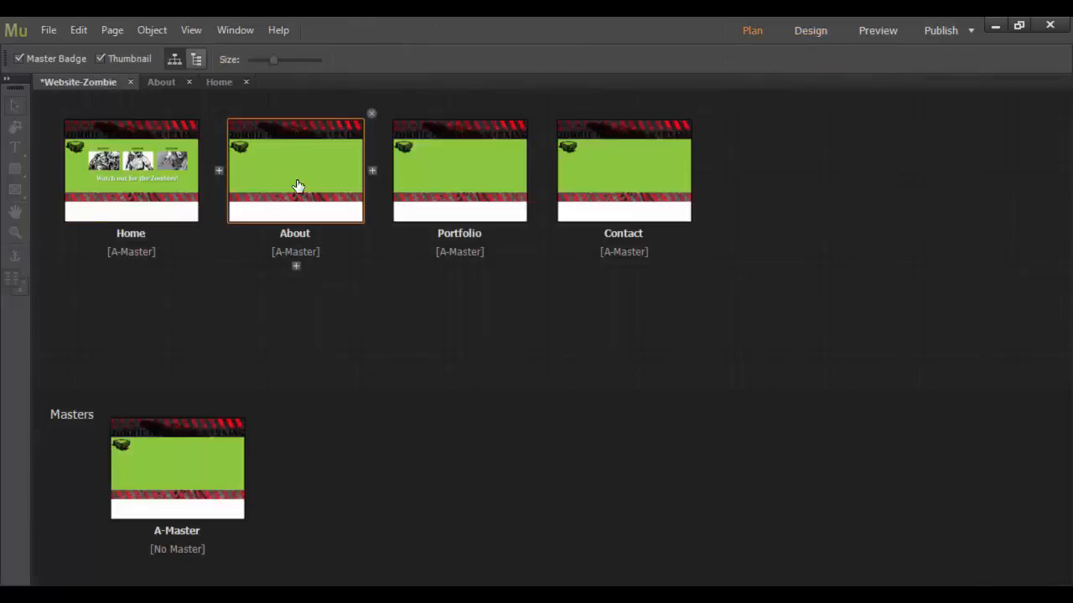
double_click(298, 185)
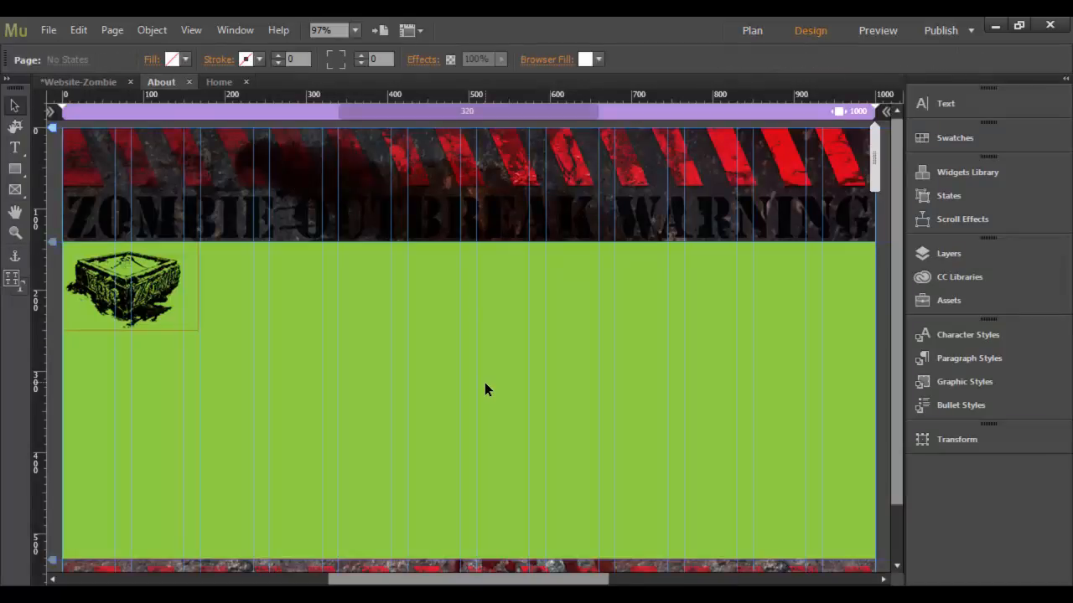
- Switch to Microsoft Word, copy the whole biography from "Educator and Artist" through the last paragraph, and return to Adobe Muse
left_click(486, 596)
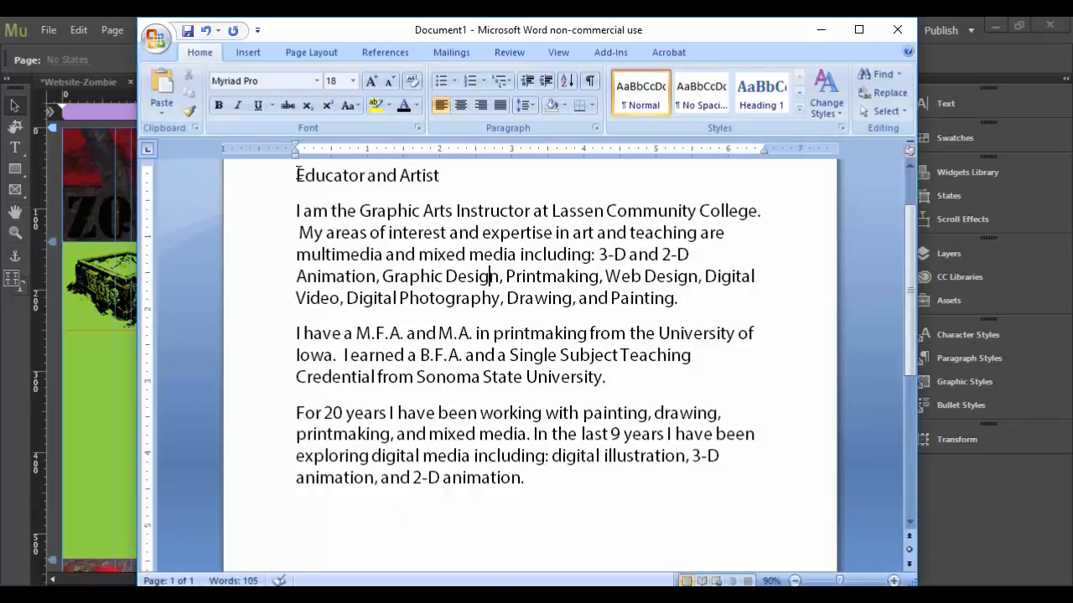
left_click_drag(298, 174, 550, 499)
key("ctrl+c")
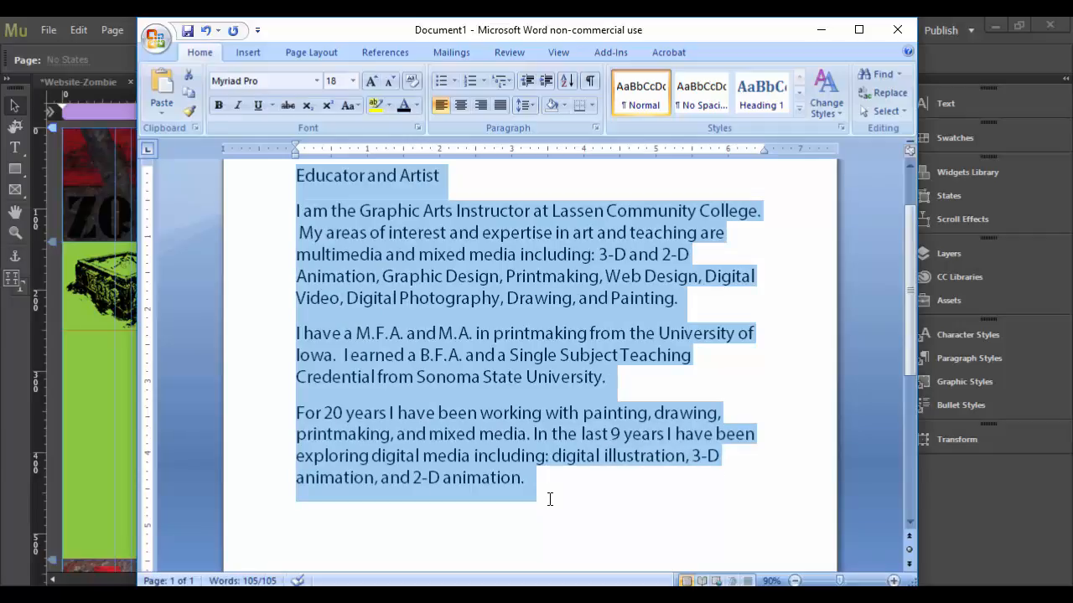
left_click(825, 31)
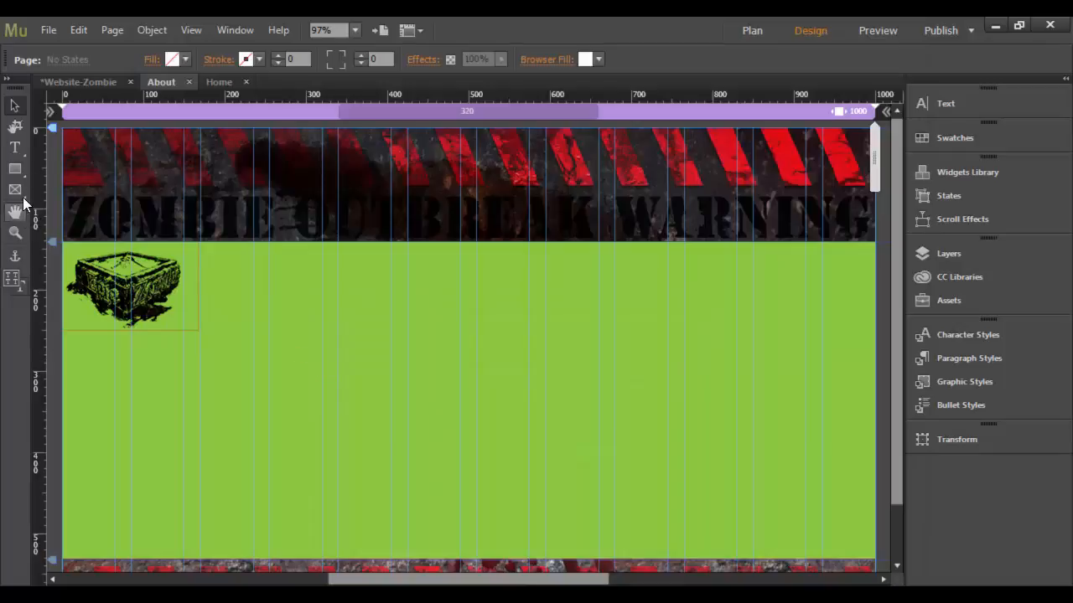
- Draw a text frame about 700 by 350 px in the About page's green area and paste the copied biography into it
left_click(14, 147)
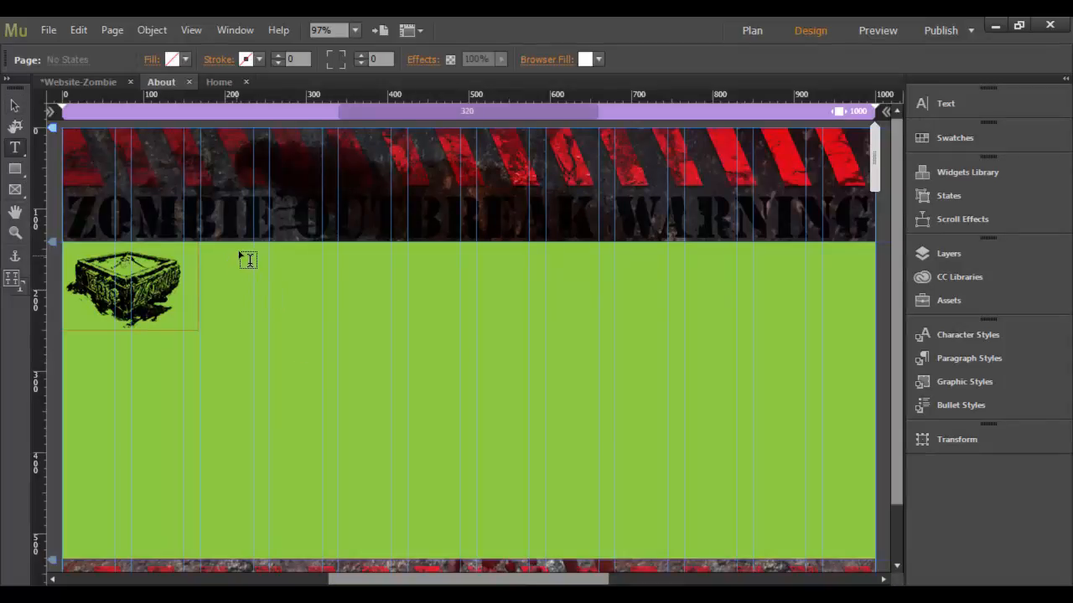
left_click_drag(253, 248, 822, 514)
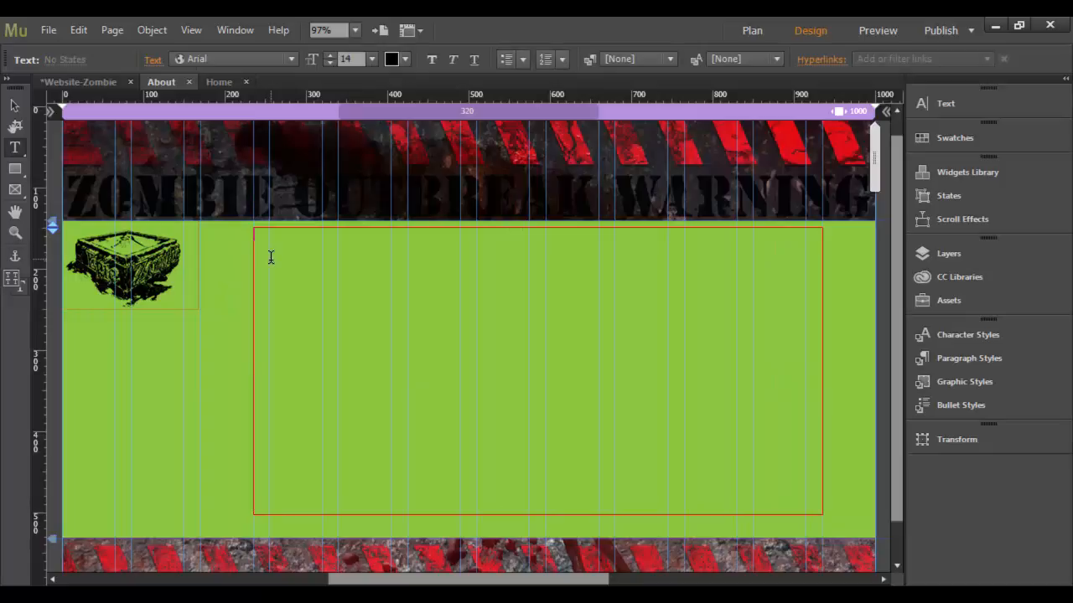
key("ctrl+v")
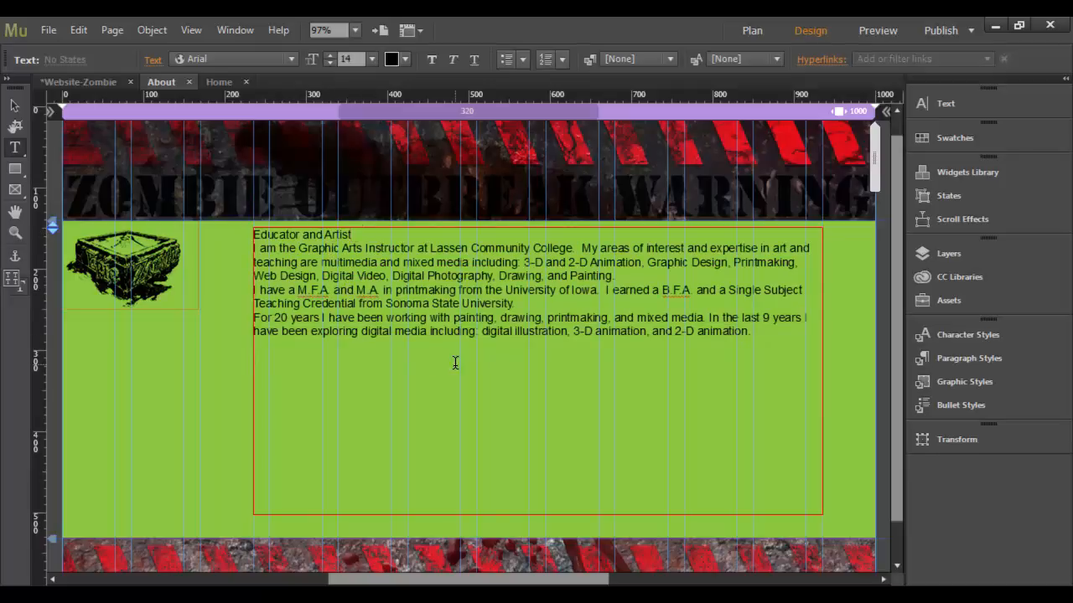
- Apply Heading One Style to the "Educator and Artist" line of the biography
left_click_drag(352, 235, 250, 234)
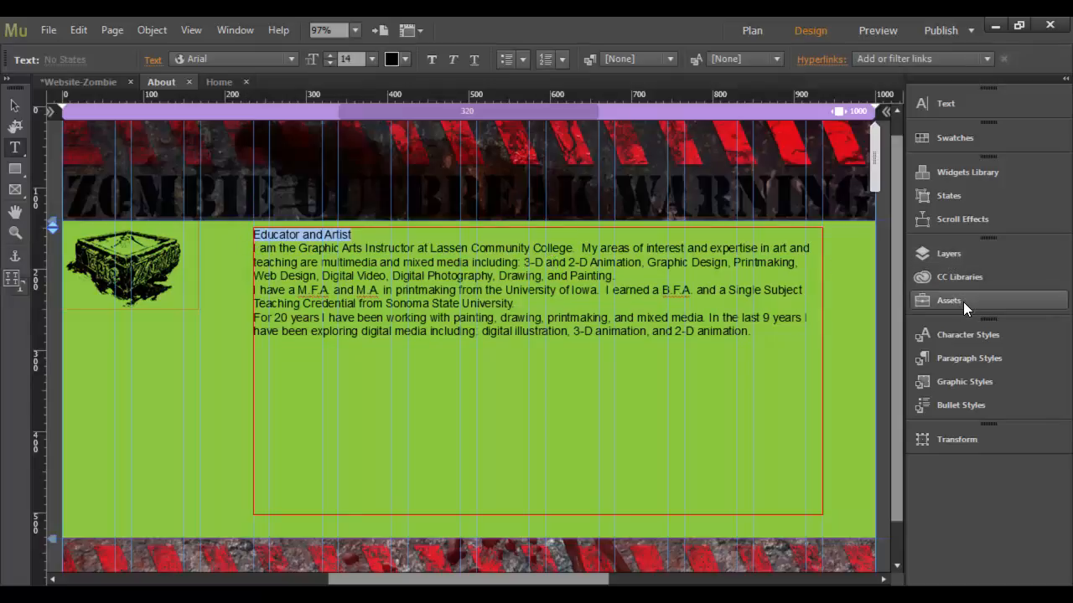
left_click(963, 328)
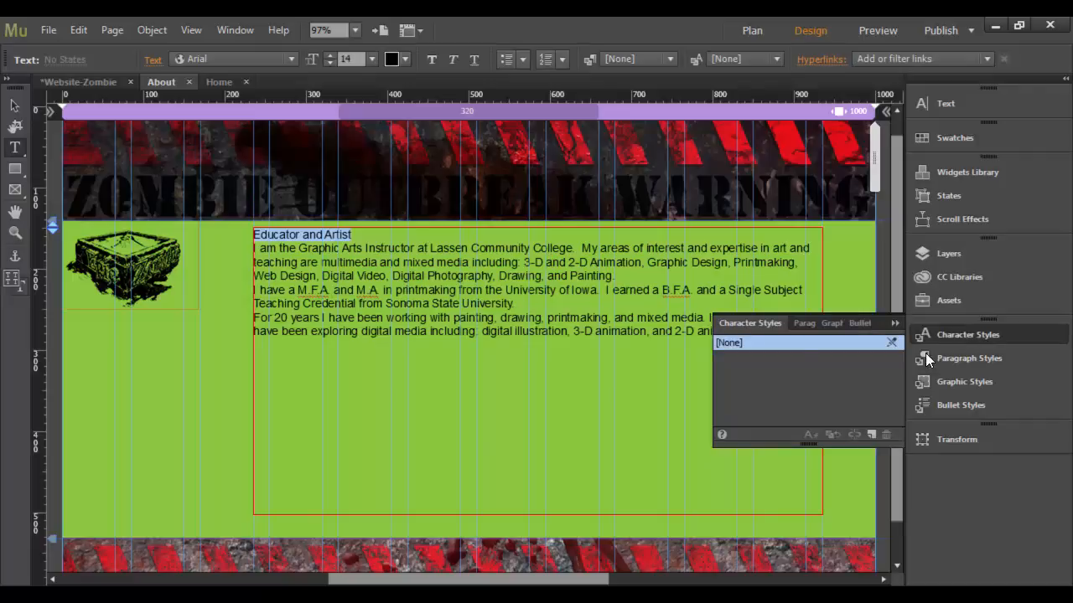
left_click(801, 323)
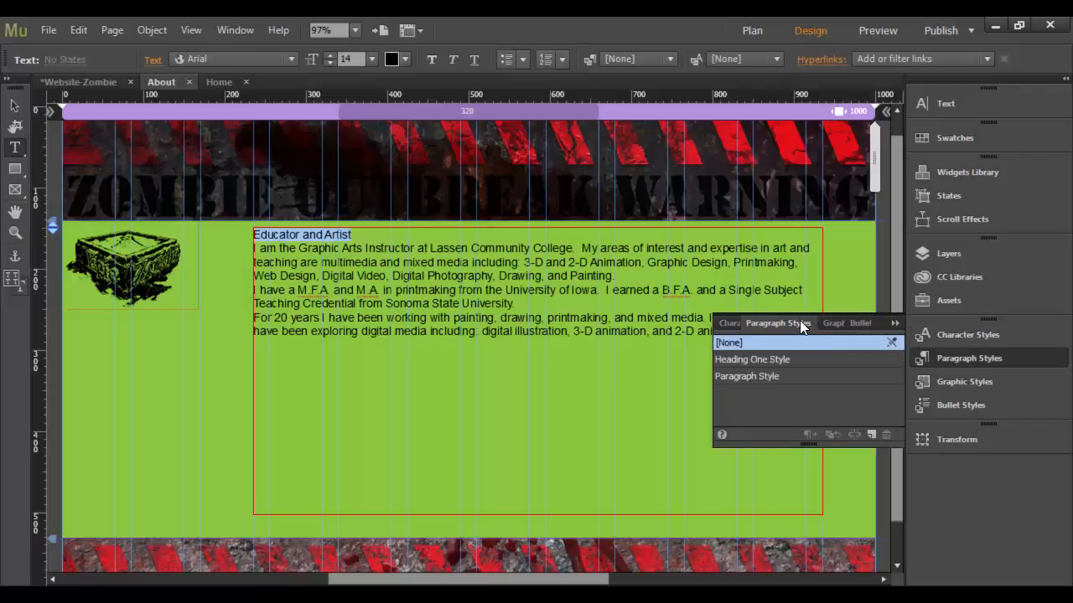
left_click(754, 360)
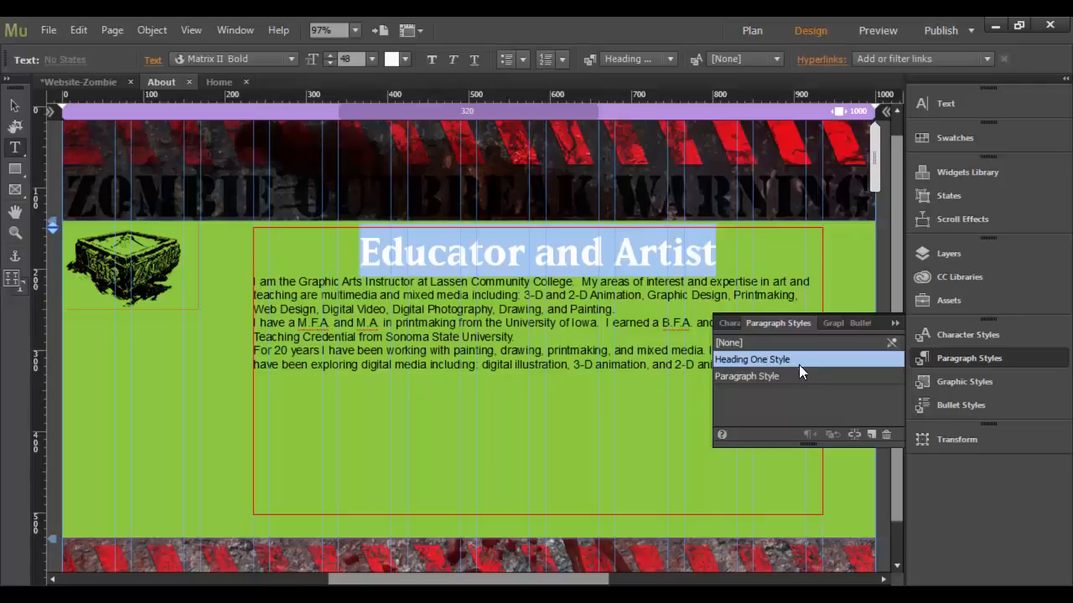
- Apply Paragraph Style to the first biography paragraph, beginning "I am the Graphic Arts Instructor"
left_click(652, 312)
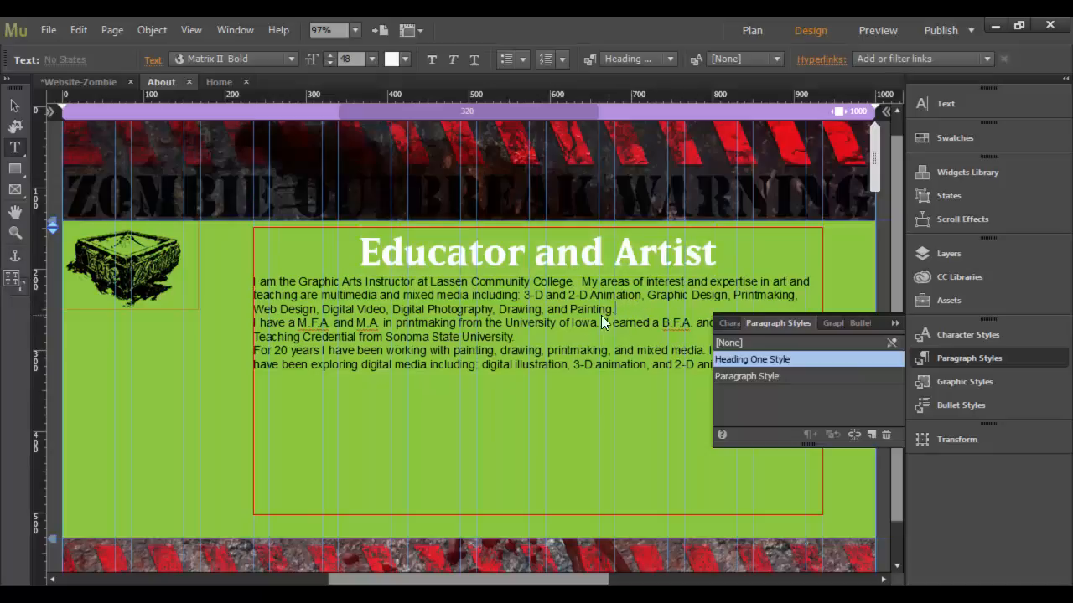
mouse_move(602, 316)
left_mouse_down()
mouse_move(253, 294)
mouse_move(252, 284)
left_mouse_up()
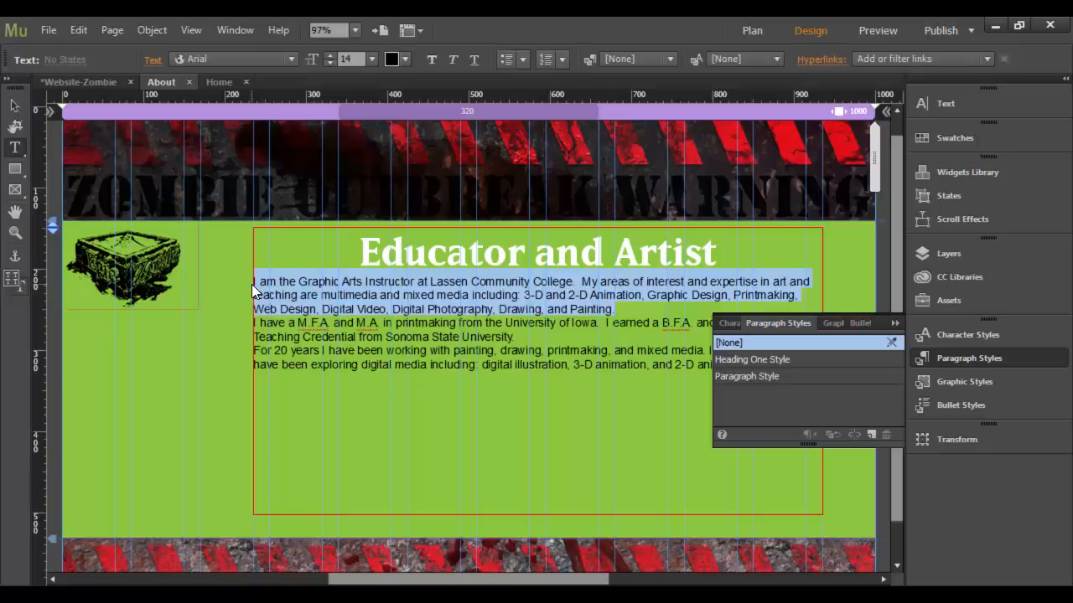
left_click(774, 377)
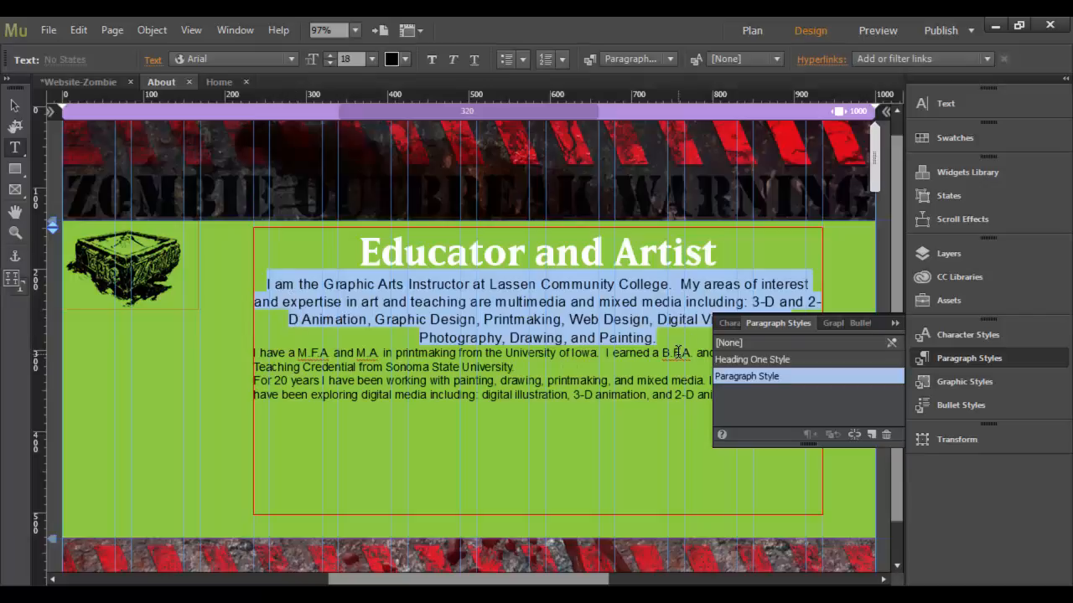
- Unlink the first biography paragraph from its paragraph style and align its text left
left_click(855, 434)
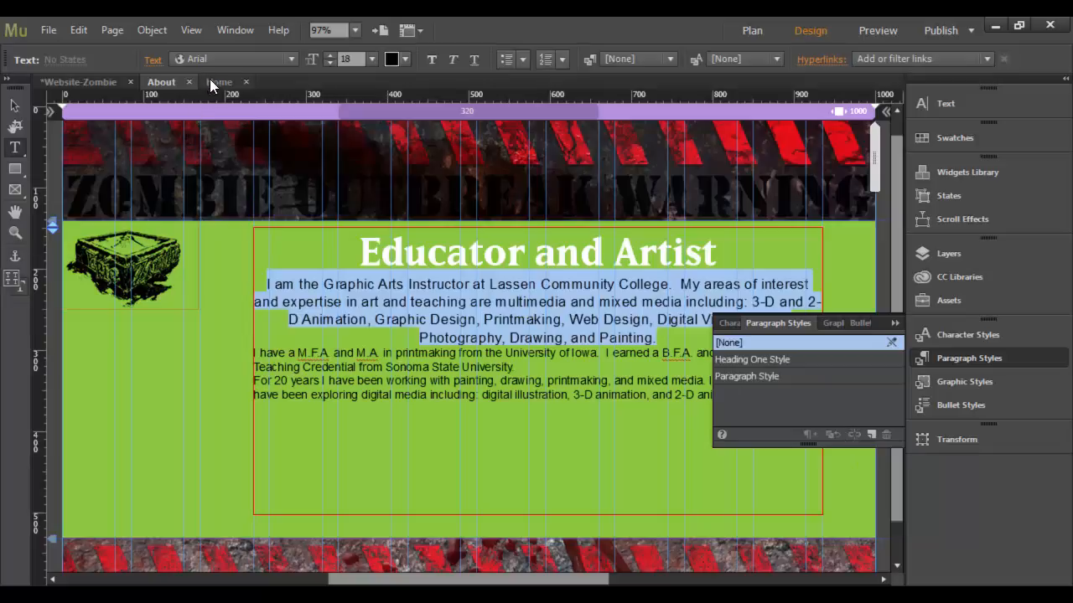
left_click(152, 60)
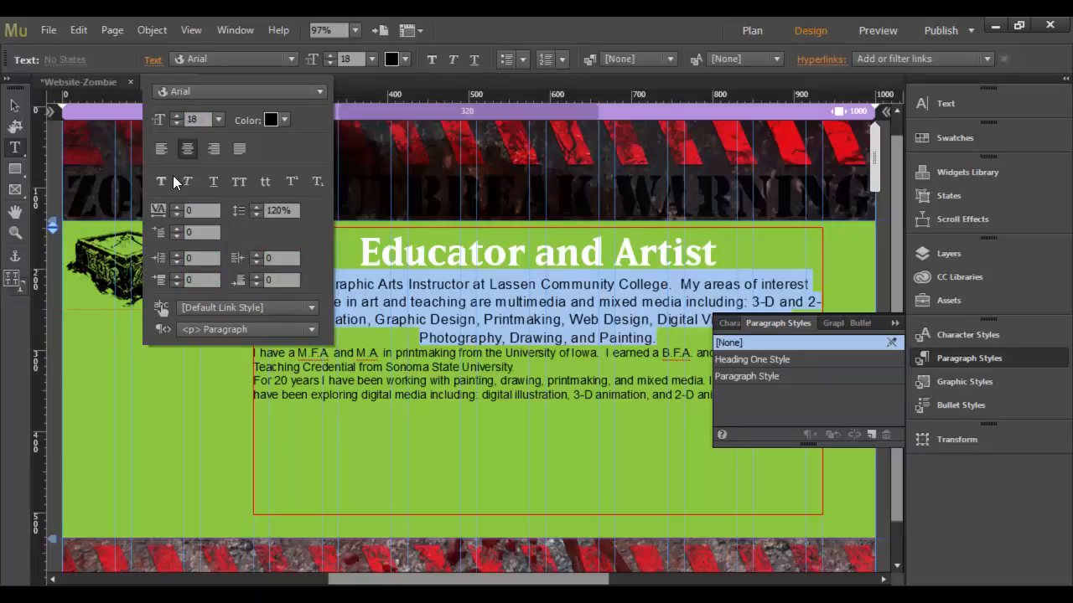
left_click(167, 148)
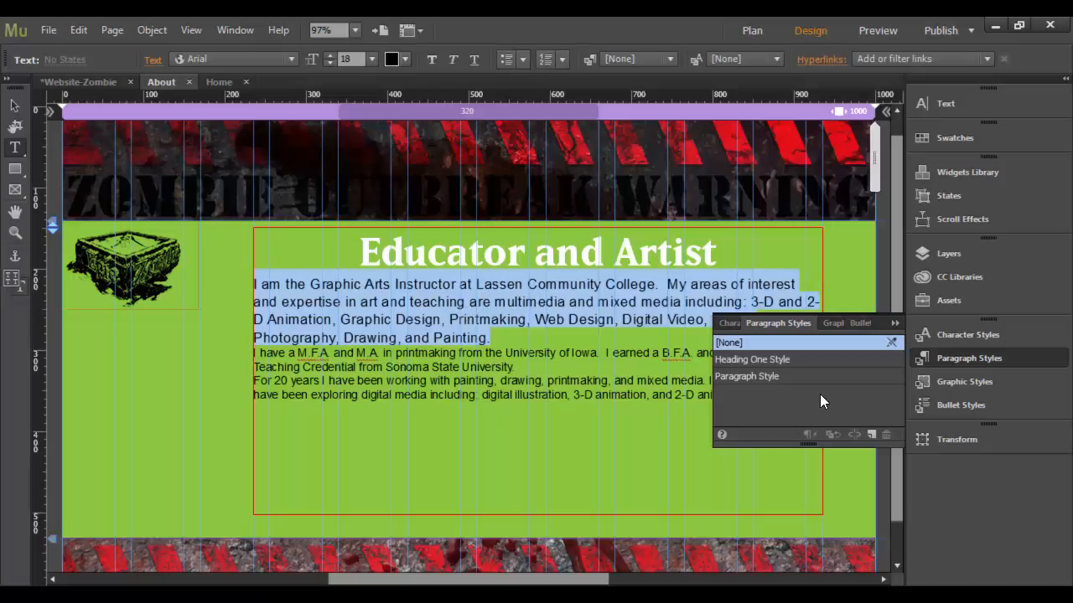
- Create a paragraph style from the left-aligned paragraph and name it Body Text Paragraph Style 1
left_click(870, 433)
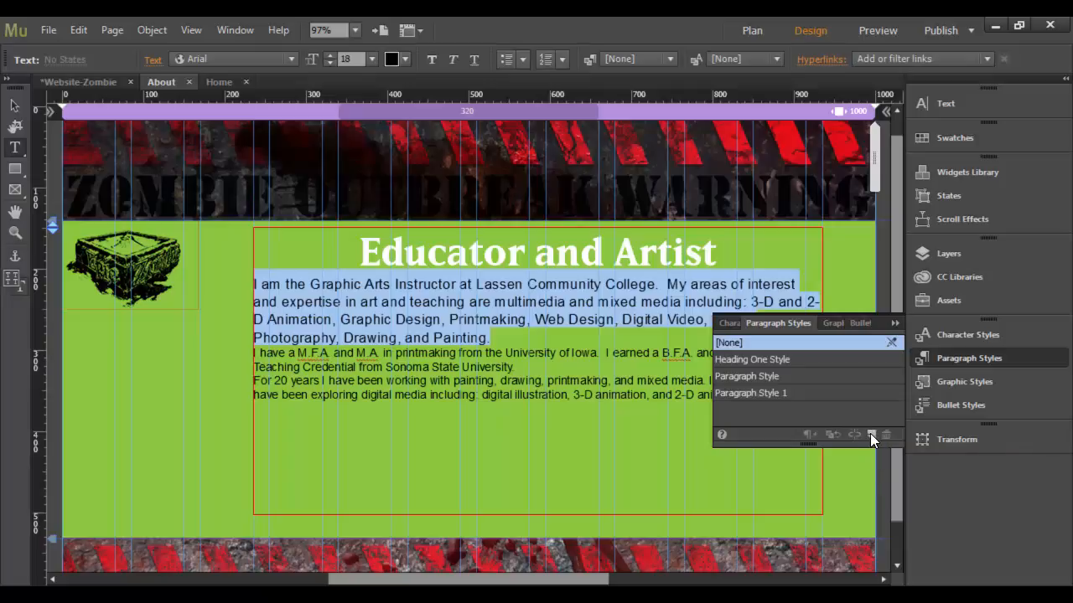
double_click(757, 392)
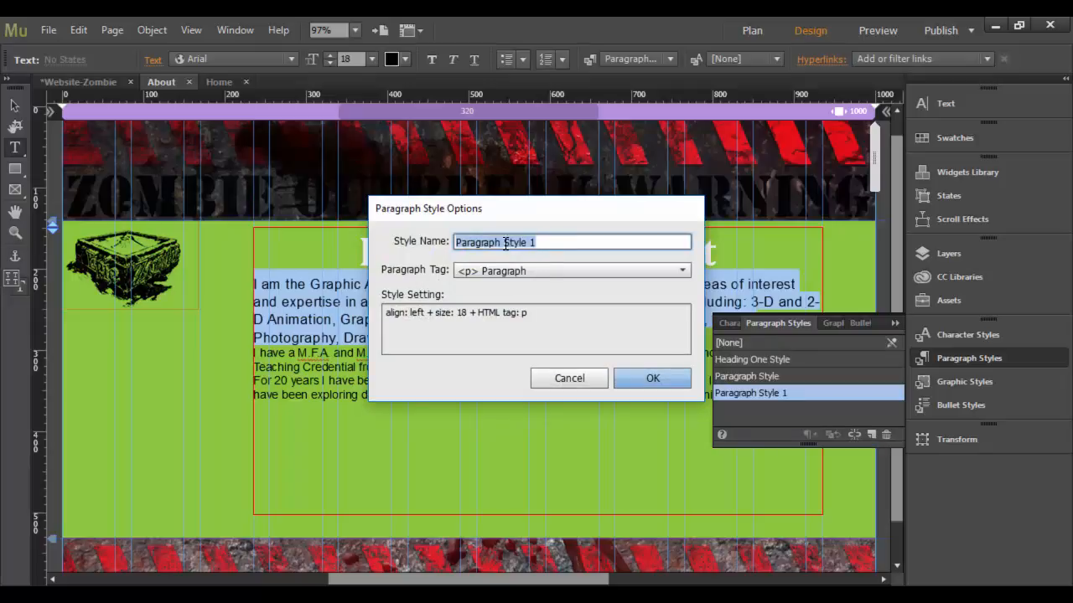
left_click(533, 243)
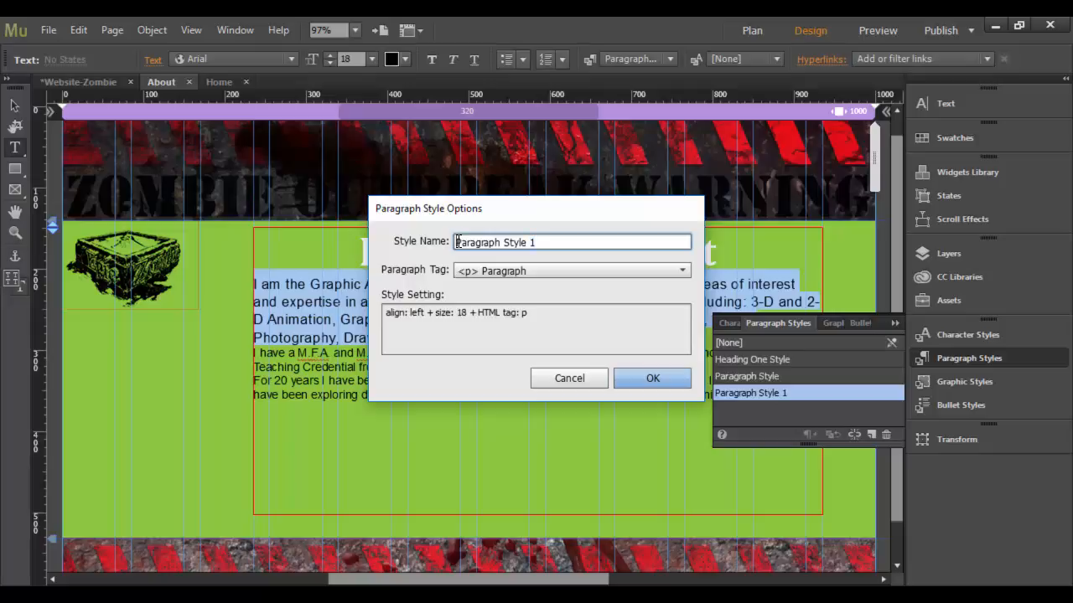
type("Body Text")
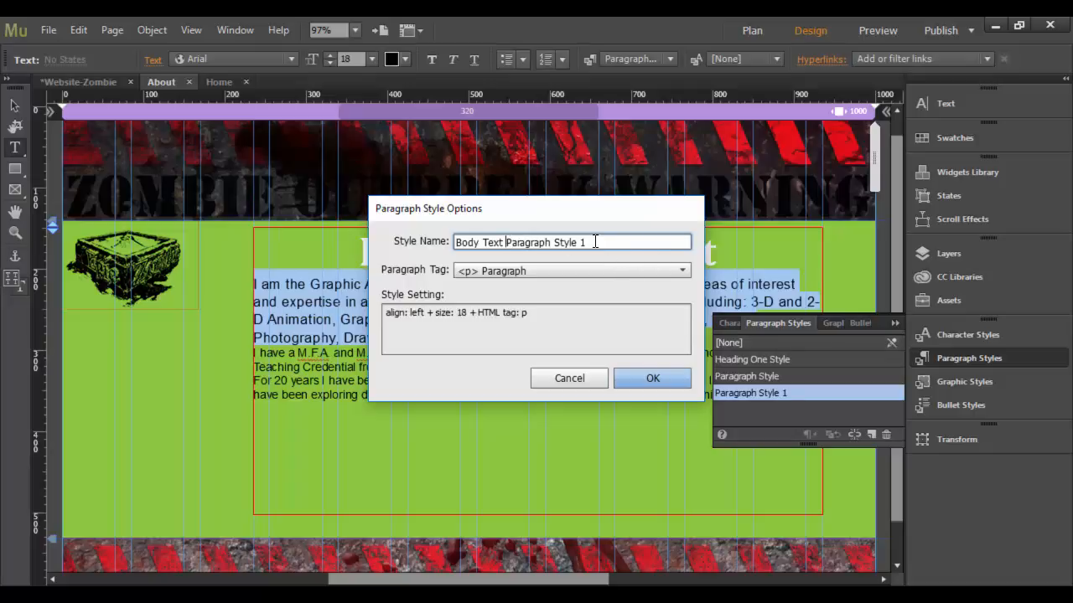
left_click(633, 376)
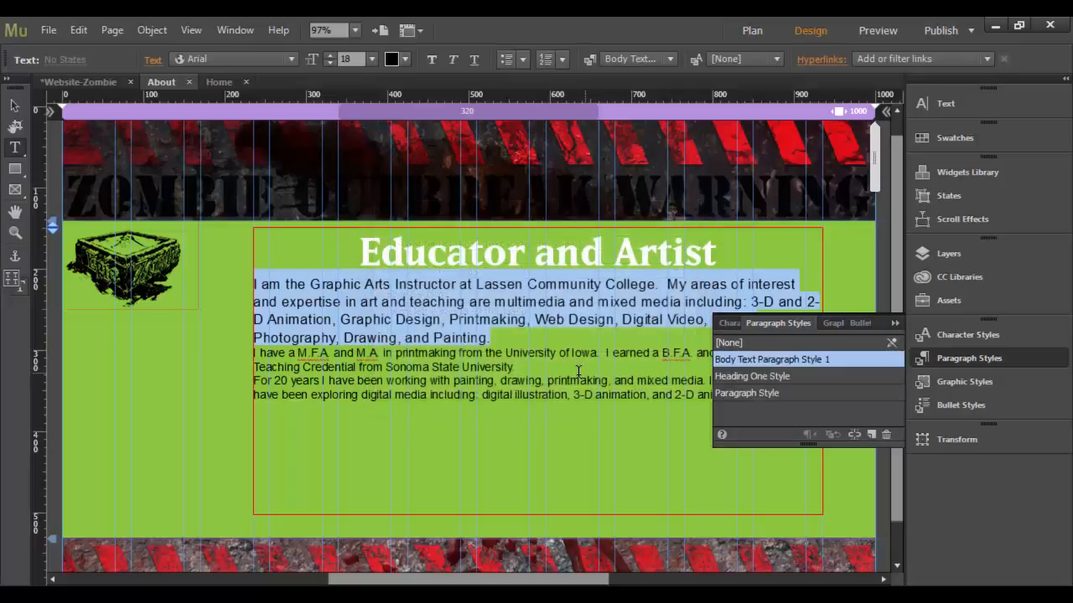
- Add a blank line after the first biography paragraph and apply Body Text Paragraph Style 1 to the second one
left_click(493, 338)
key("Return")
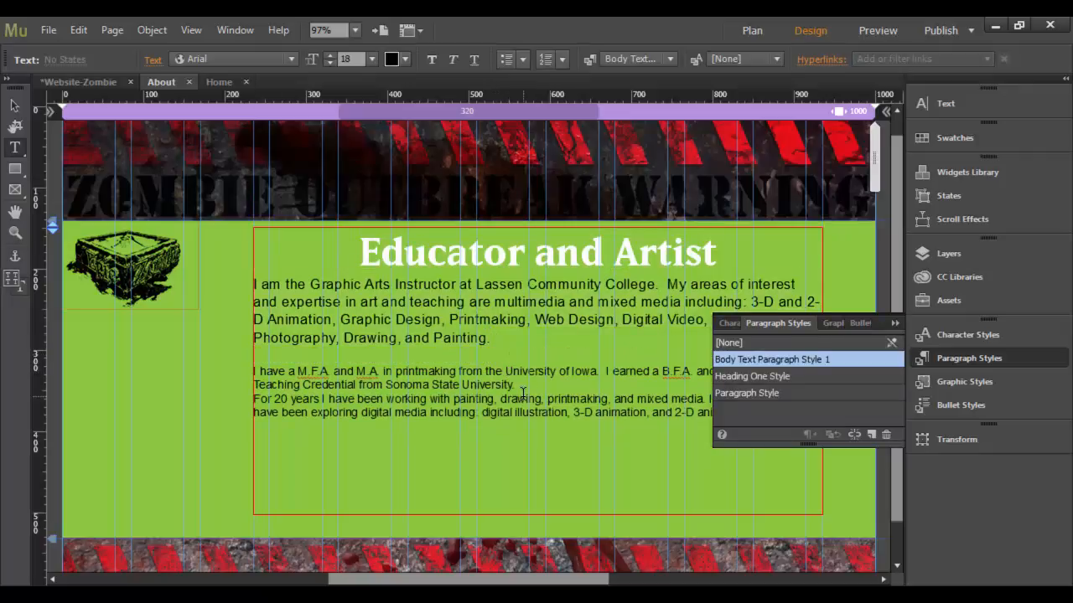
left_click_drag(526, 385, 245, 371)
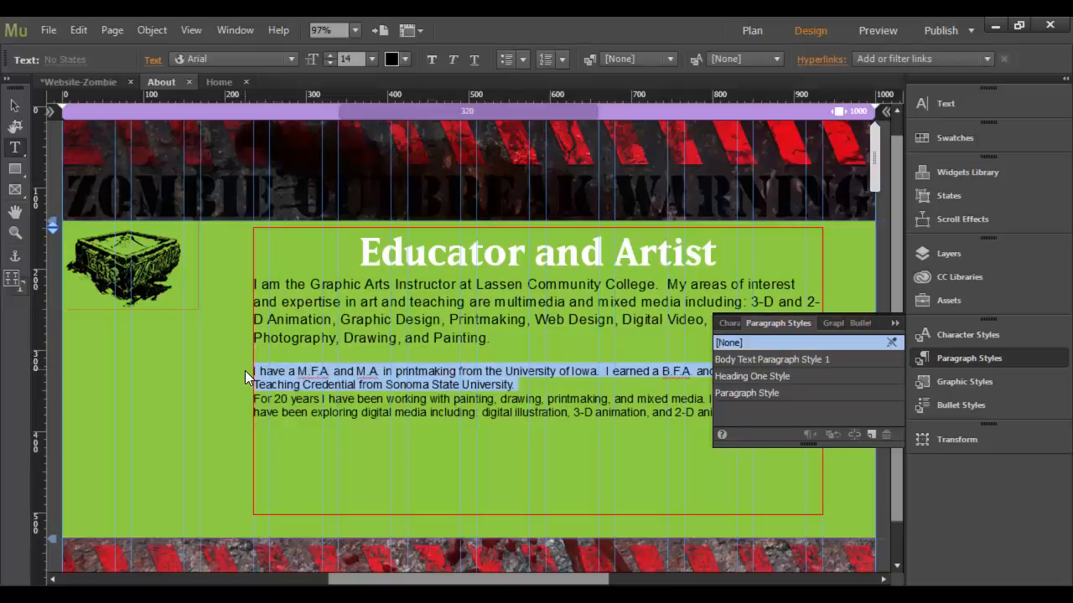
left_click(754, 361)
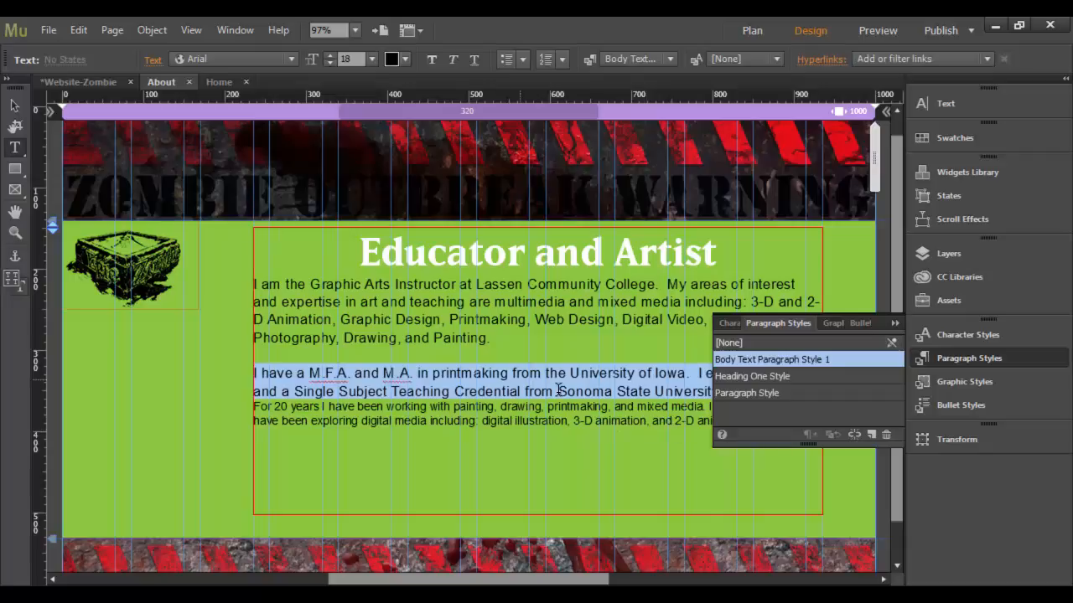
left_click(892, 329)
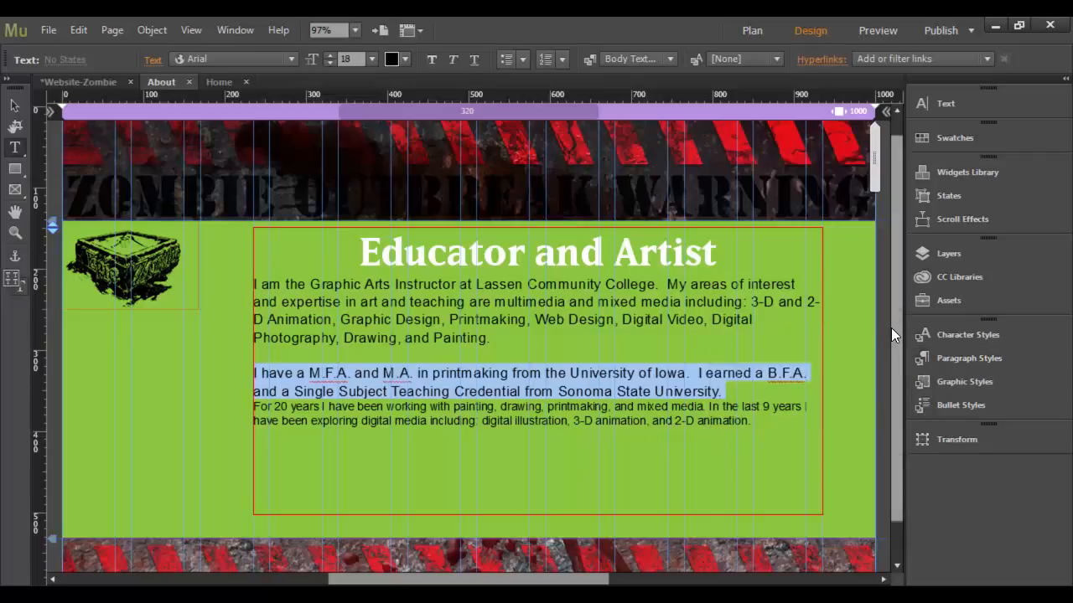
- Add a blank line after the second biography paragraph and apply Body Text Paragraph Style 1 to the third one
left_click(734, 390)
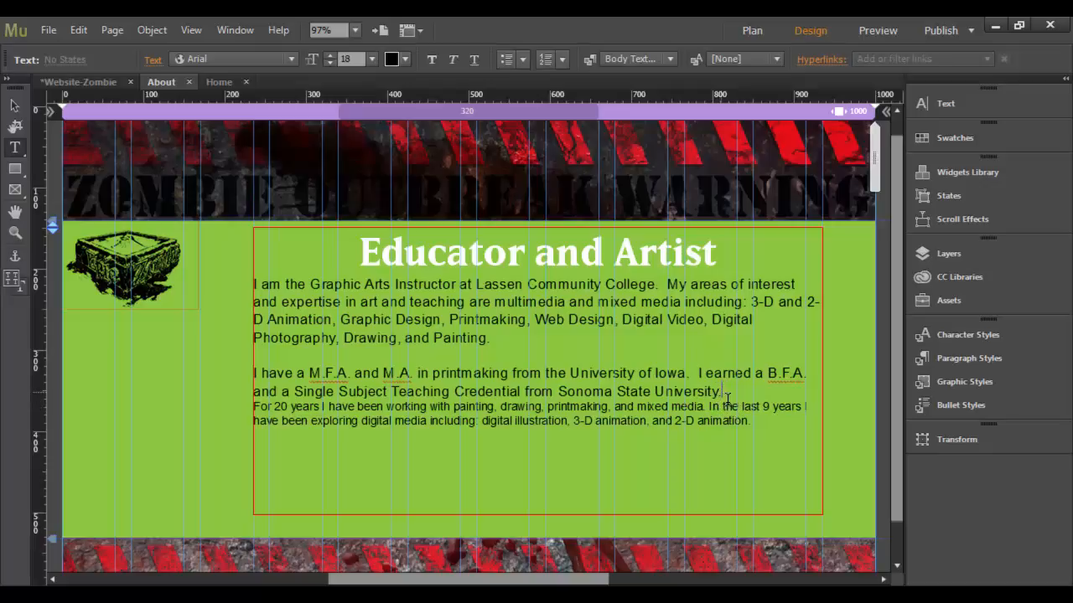
key("Return")
left_click_drag(767, 445, 245, 423)
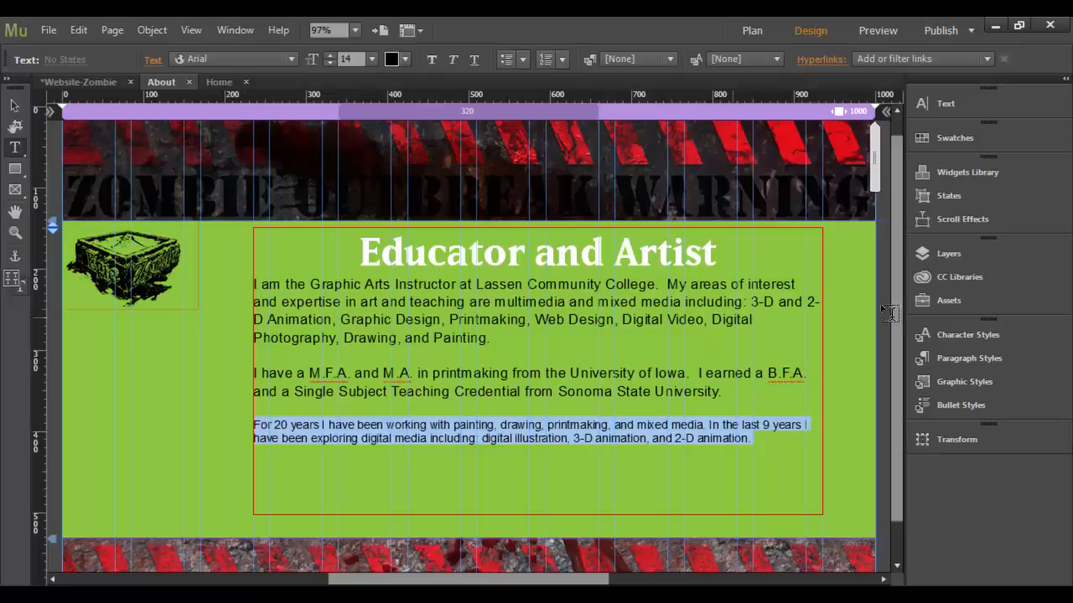
left_click(942, 335)
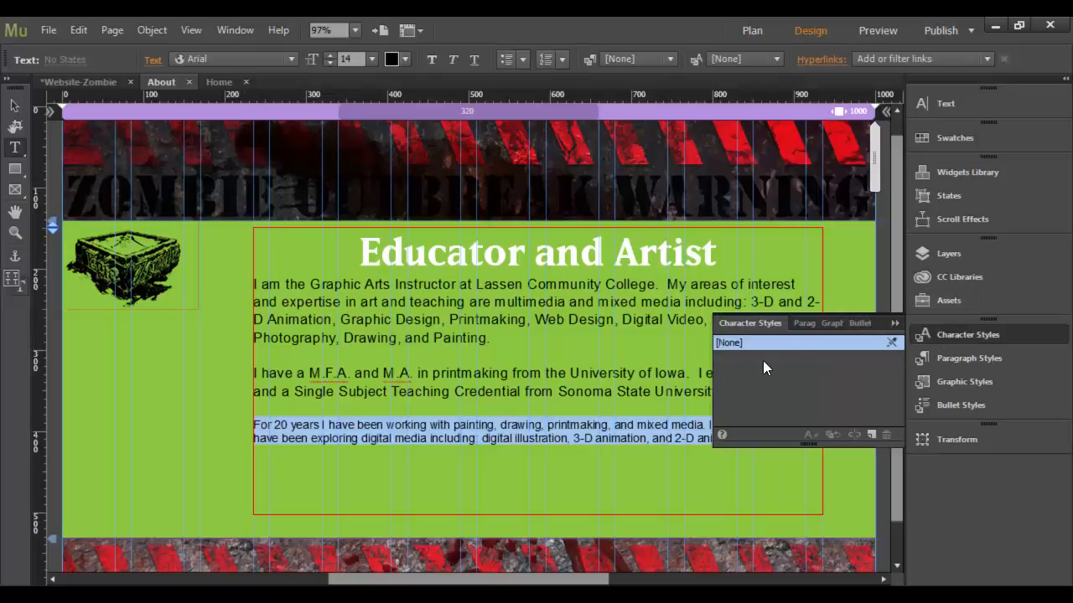
left_click(804, 323)
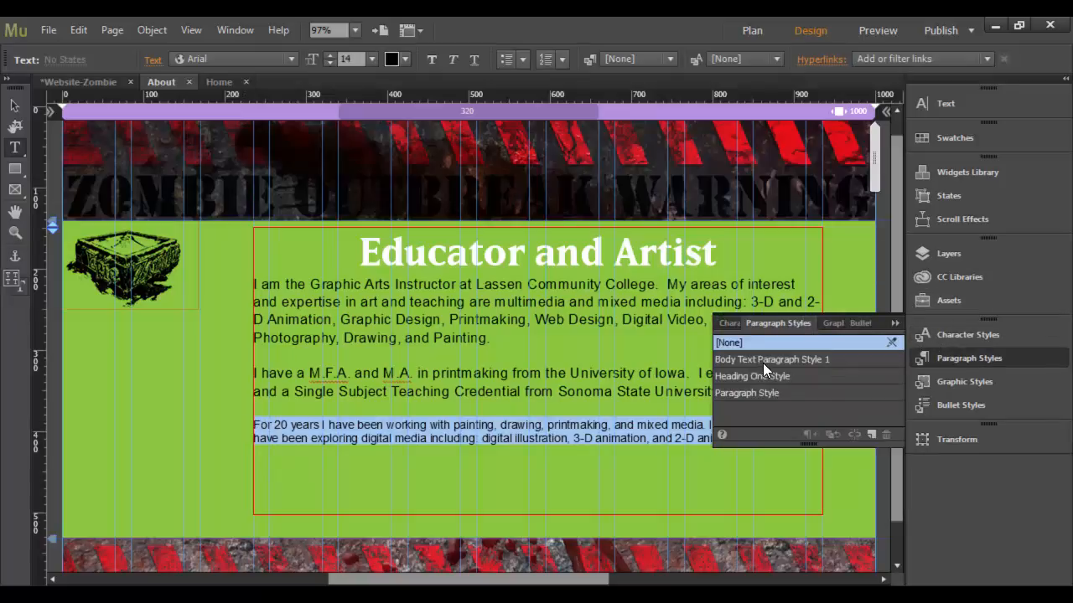
left_click(785, 359)
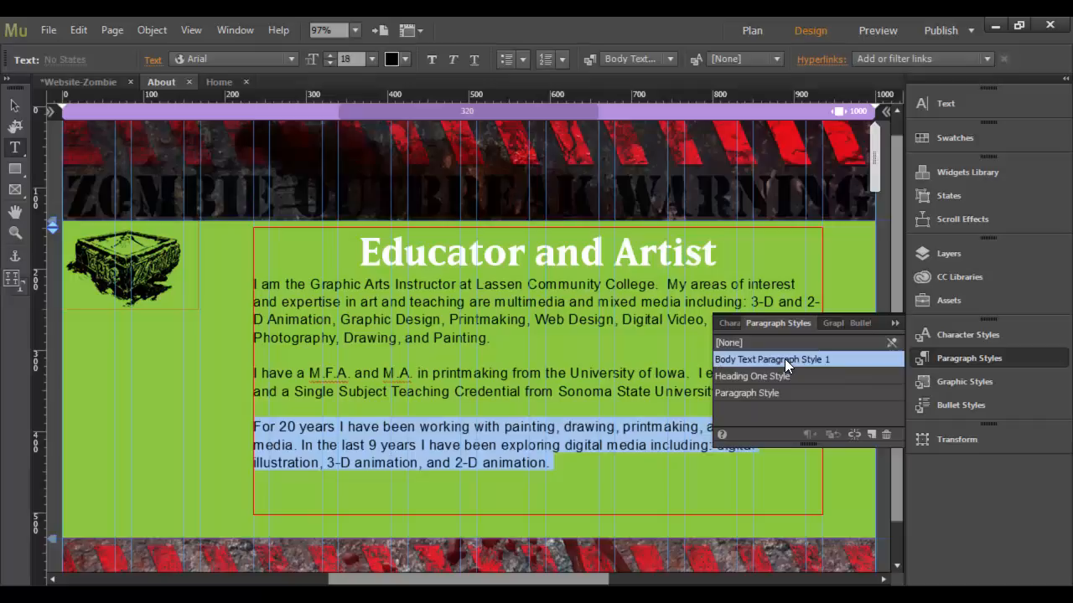
left_click(633, 491)
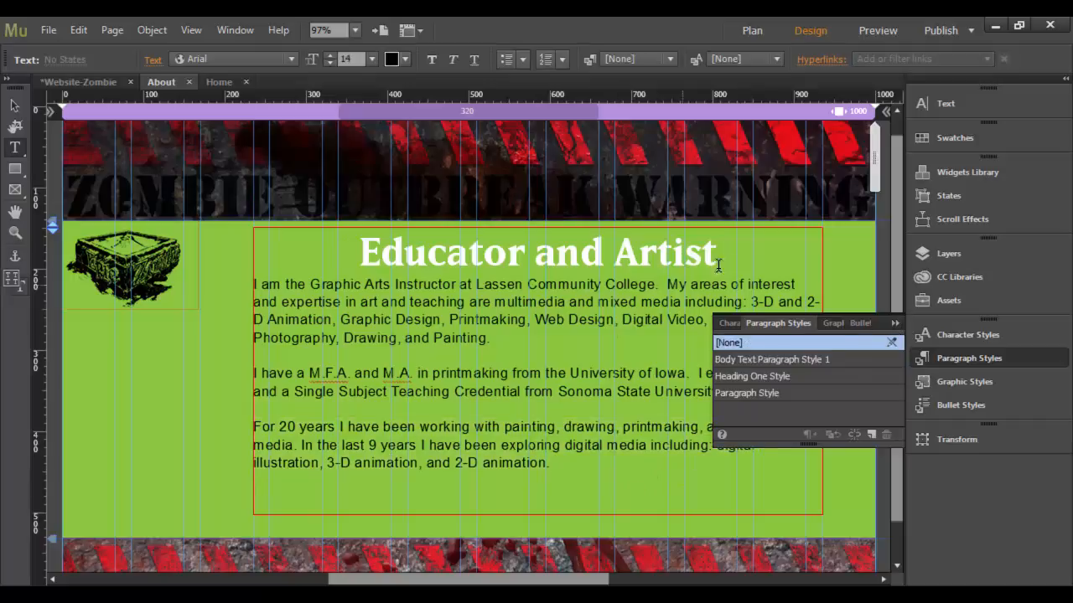
- Try a blank line after the "Educator and Artist" heading and remove it, keeping the cursor at the heading's end
left_click_drag(710, 251, 356, 251)
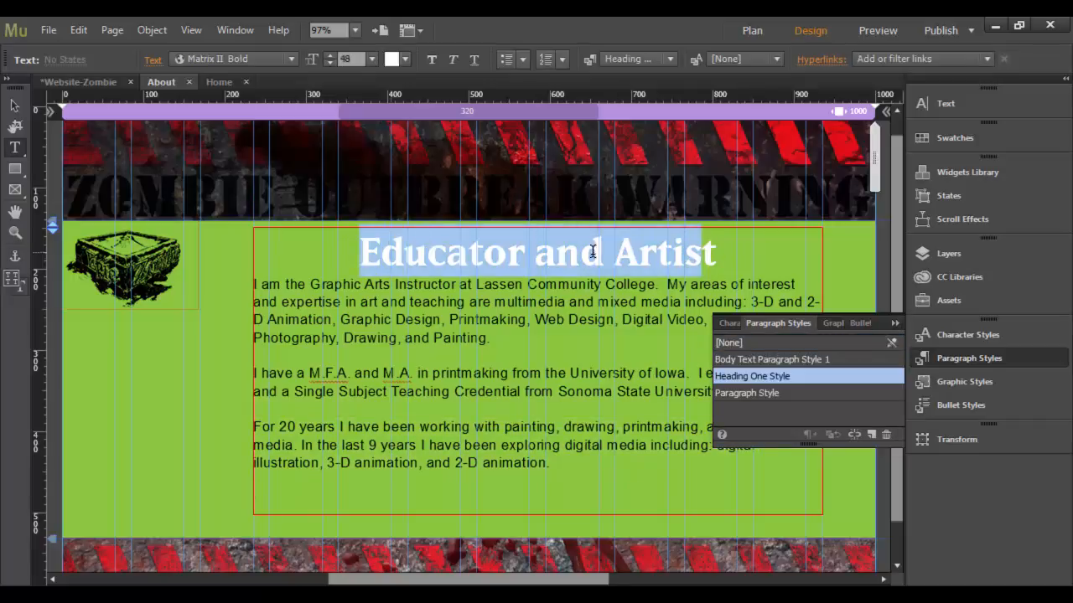
left_click(716, 258)
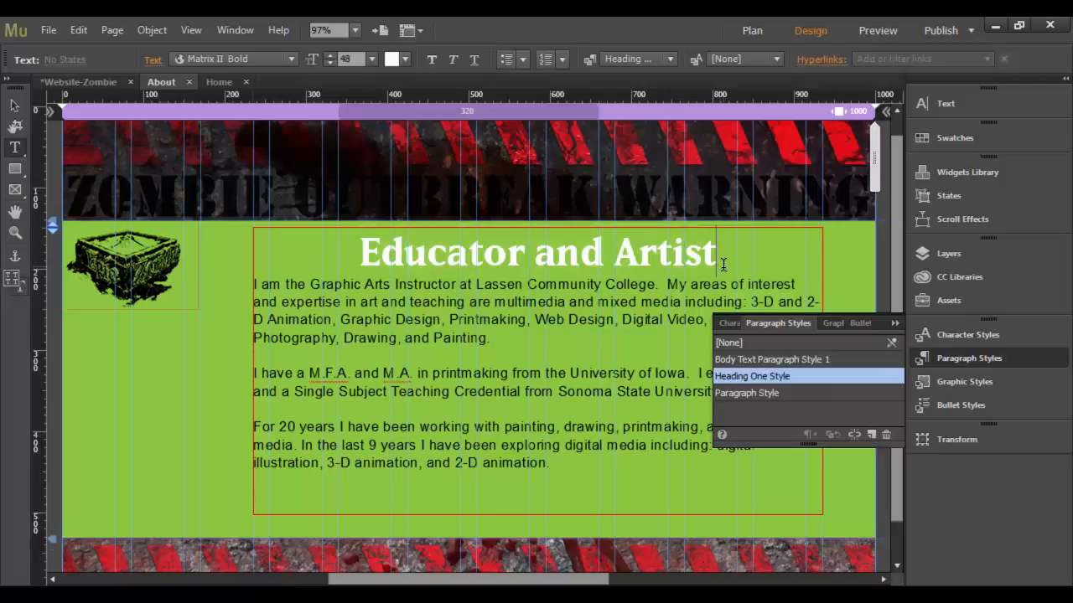
key("Return")
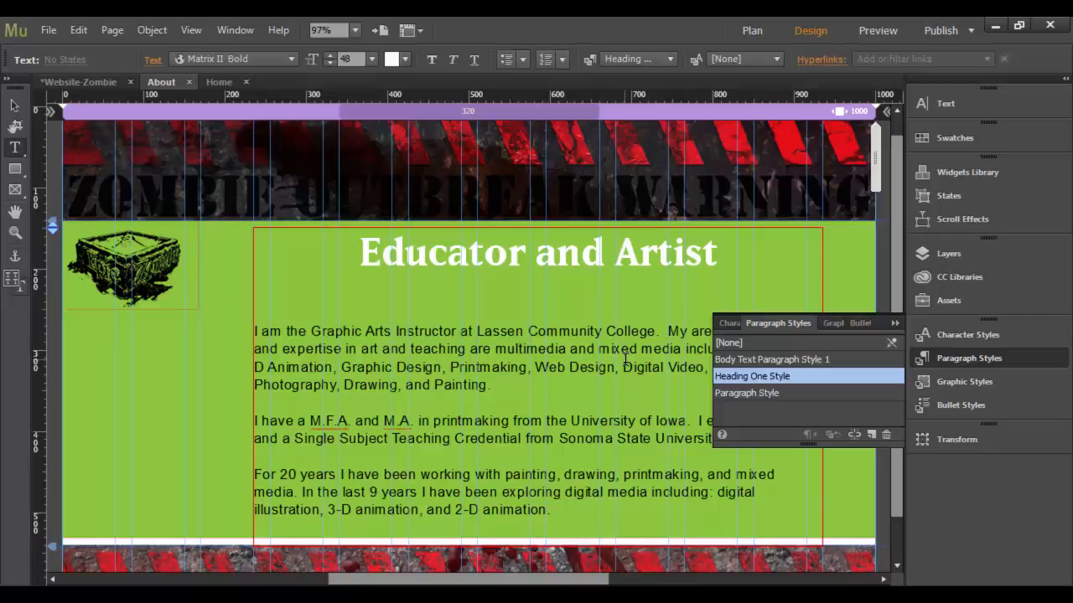
key("BackSpace")
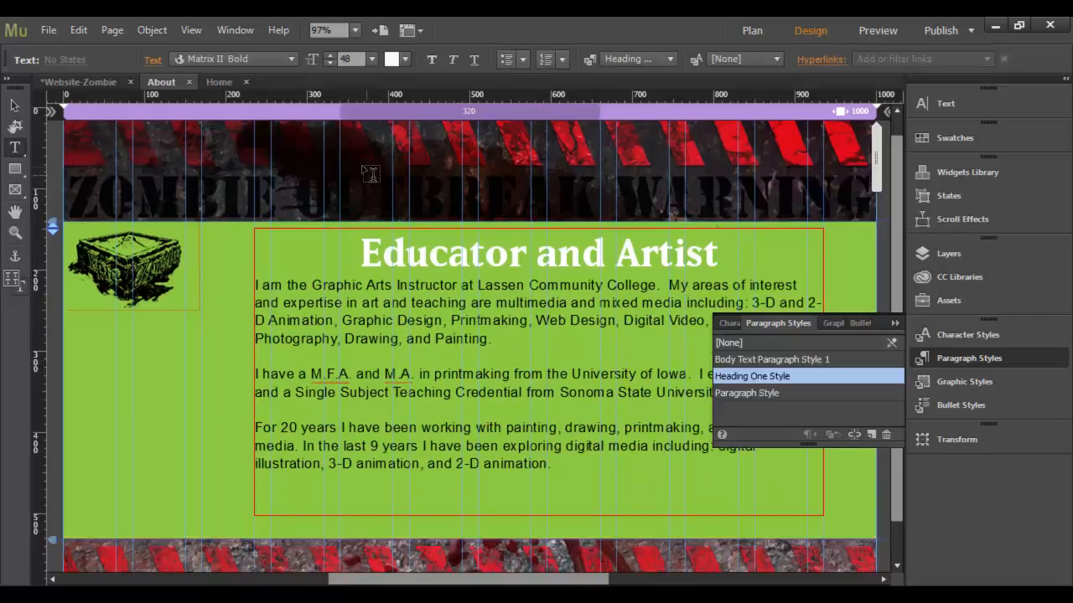
- Set the space after the "Educator and Artist" heading to 12 and collapse the style list
left_click(153, 62)
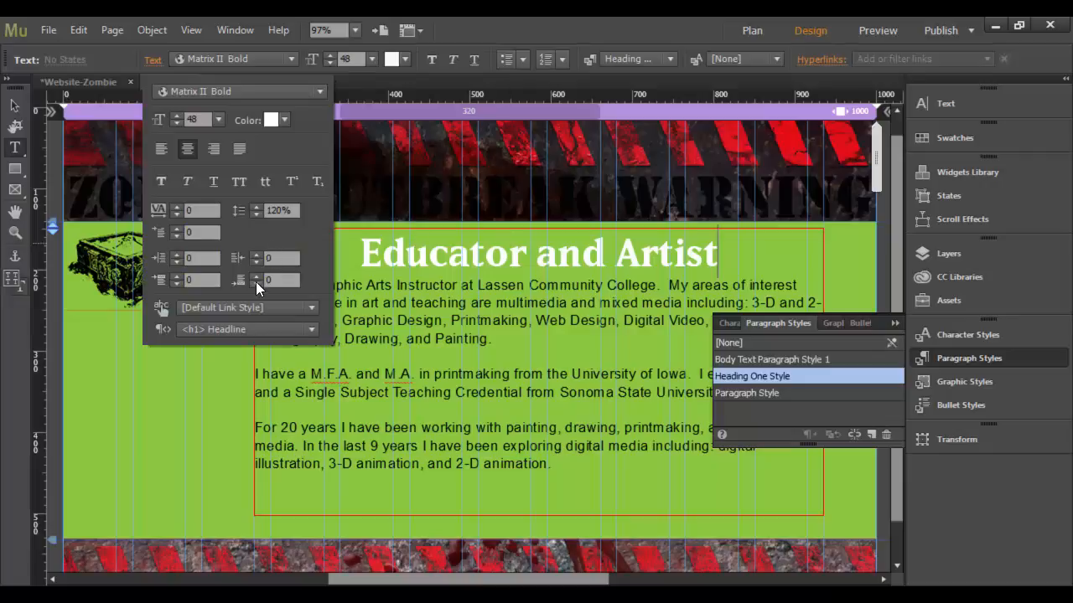
left_click(255, 277)
left_click(256, 277)
left_click(256, 277)
left_click(255, 277)
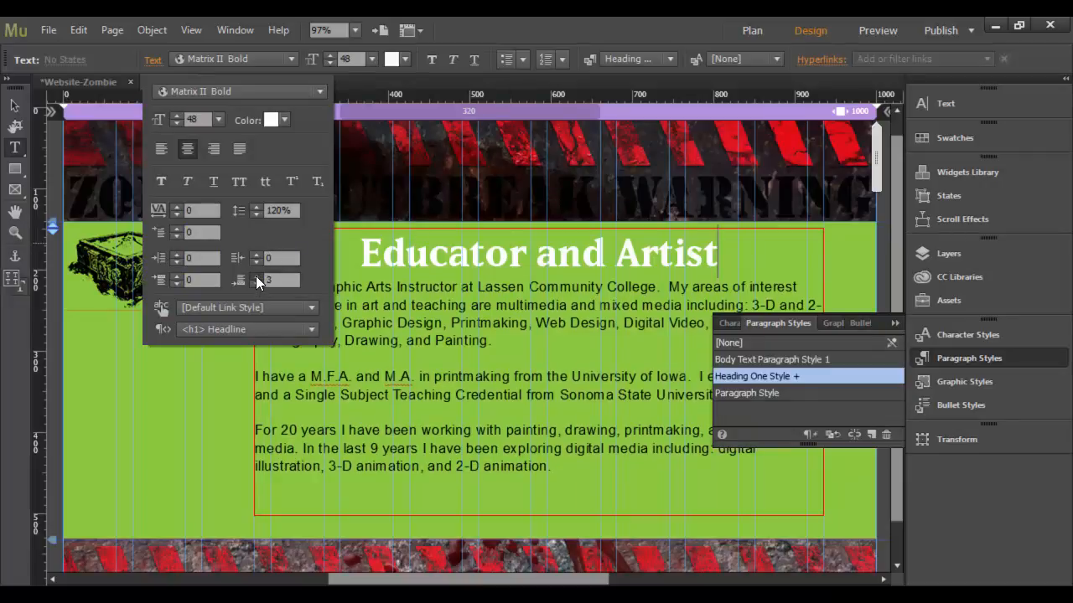
left_click(255, 275)
left_click(256, 276)
left_click(256, 276)
left_click(255, 276)
left_click(256, 275)
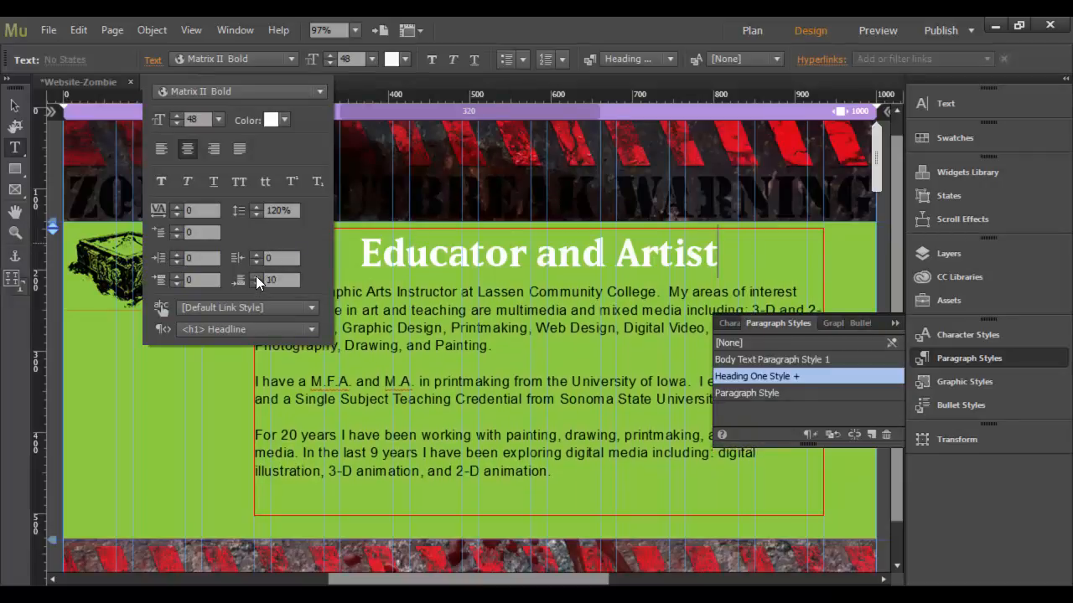
left_click(256, 276)
left_click(255, 276)
left_click(255, 275)
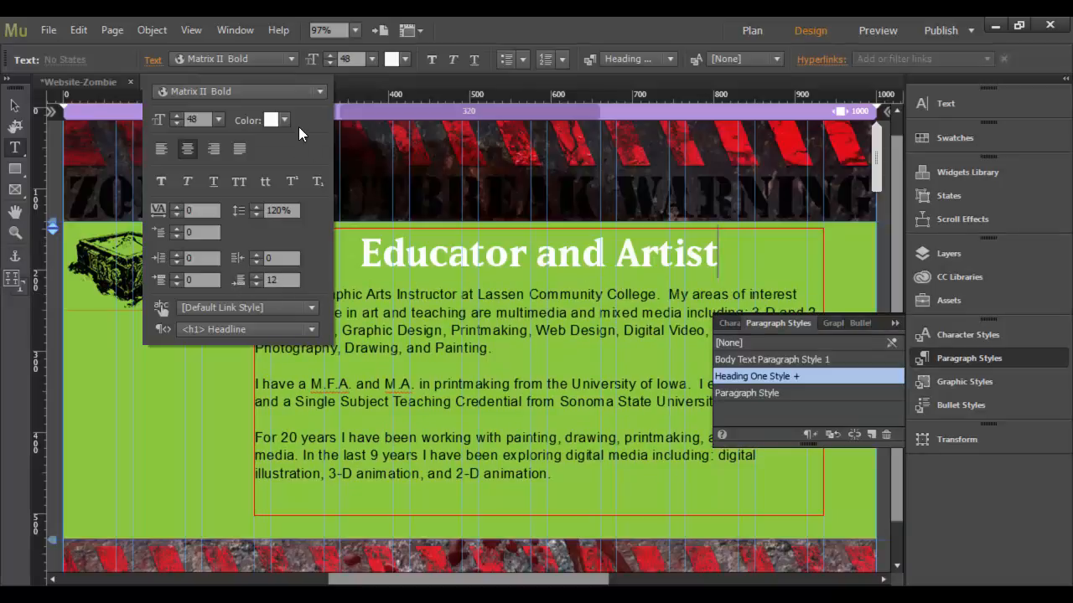
left_click(17, 105)
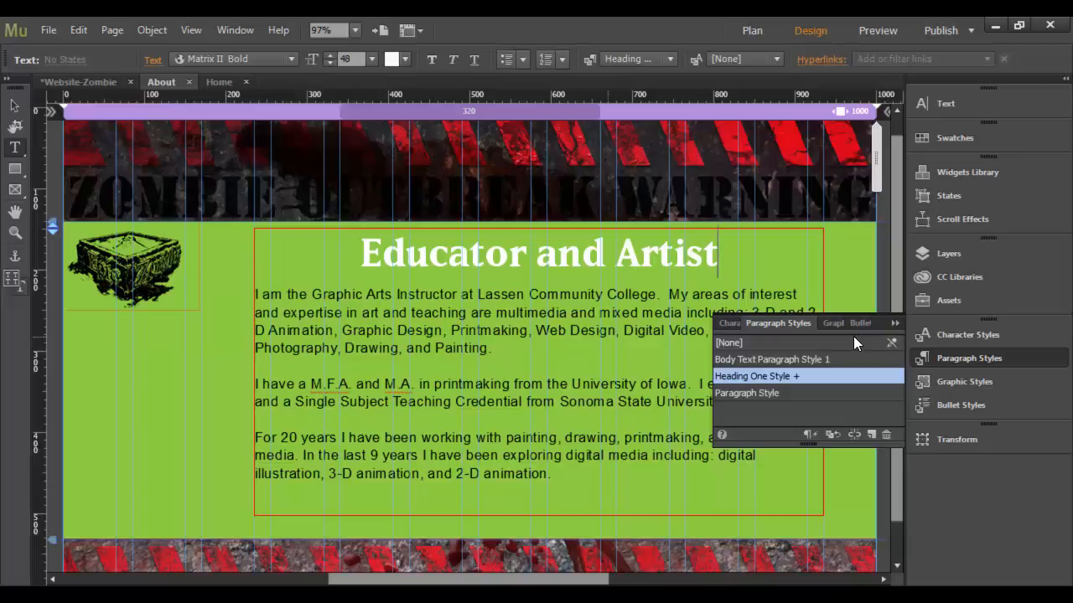
left_click(895, 322)
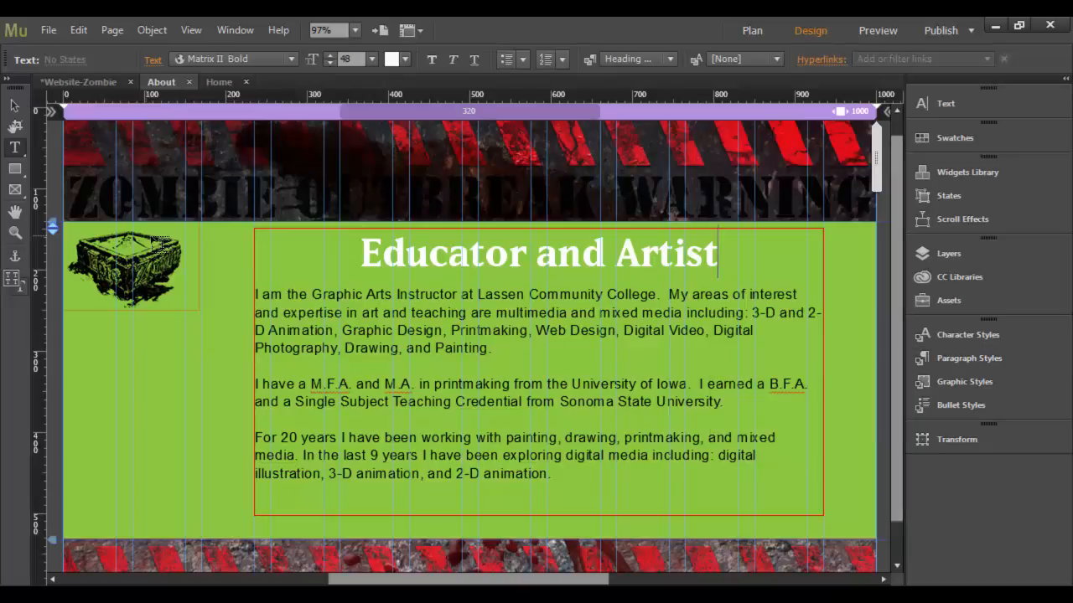
- Look at the text on the Home page and return to the About page
left_click(216, 79)
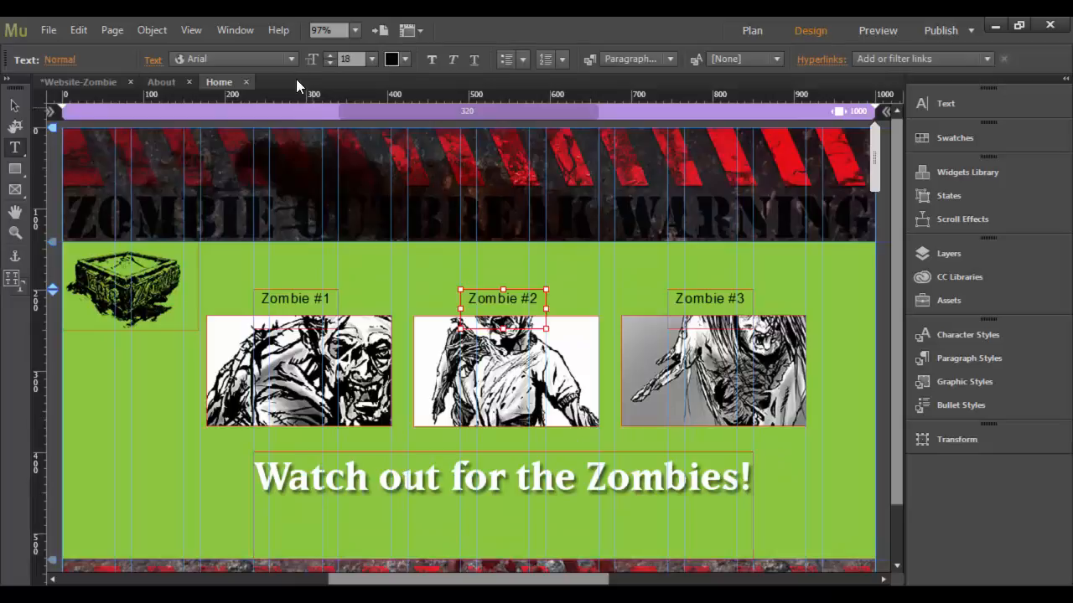
left_click(174, 83)
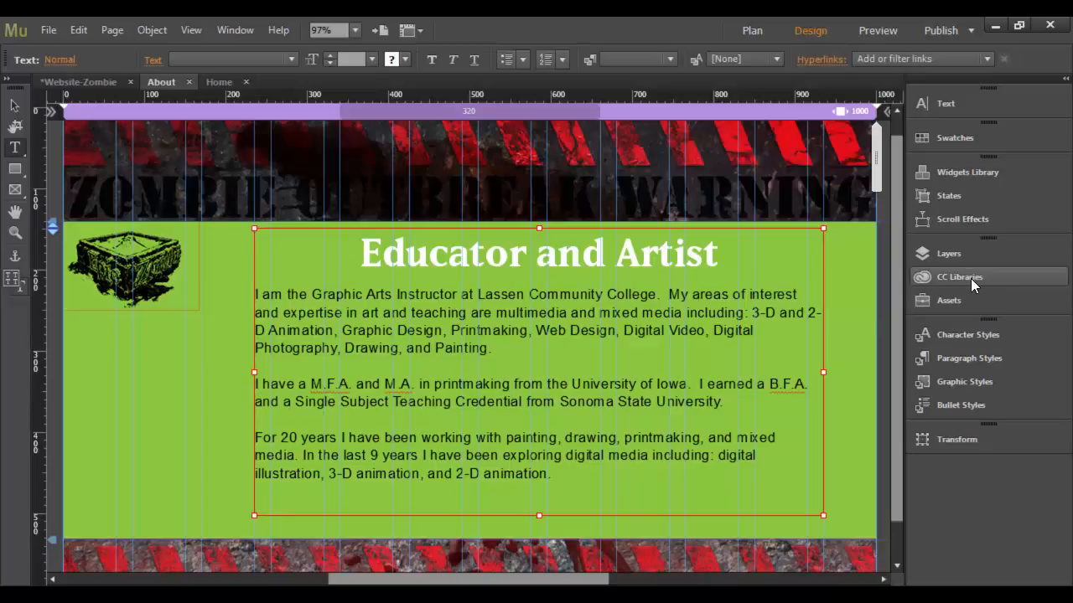
- Try Body Text Paragraph Style 1, Heading One Style and Paragraph Style in turn on the whole biography text frame
left_click(972, 331)
left_click(800, 323)
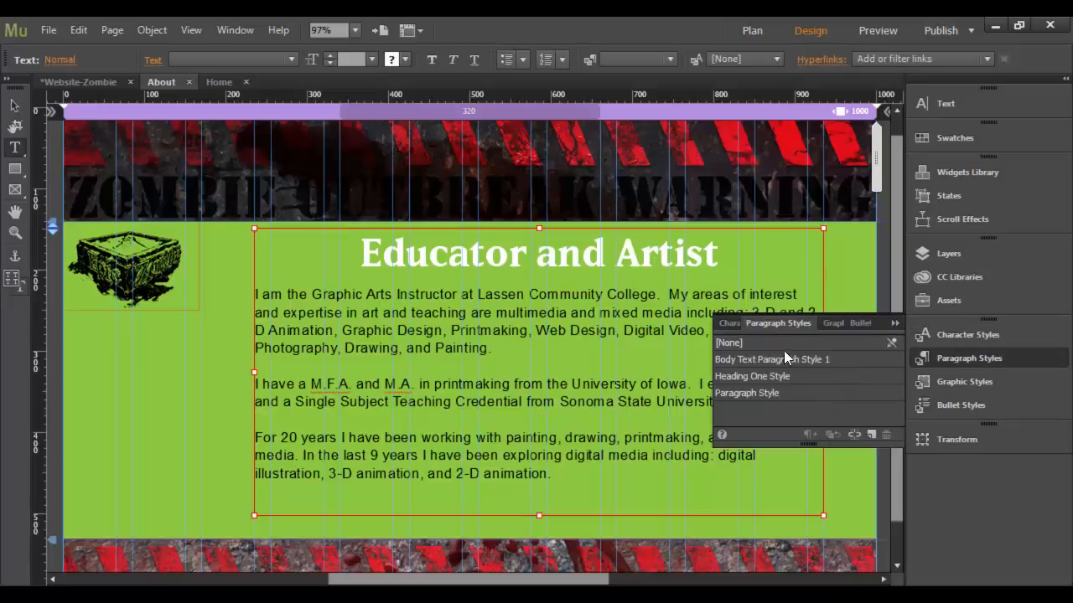
left_click(778, 361)
left_click(781, 377)
left_click(785, 393)
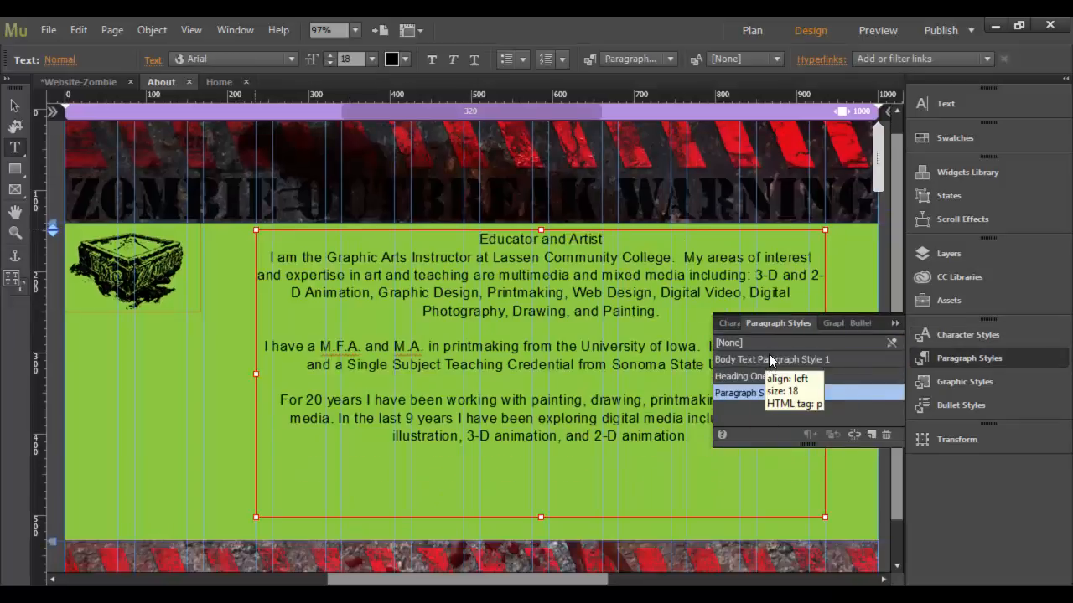
- Undo the paragraph style changes on the biography text frame to restore its heading and body formatting
left_click(14, 106)
key("ctrl+z")
key("ctrl+z")
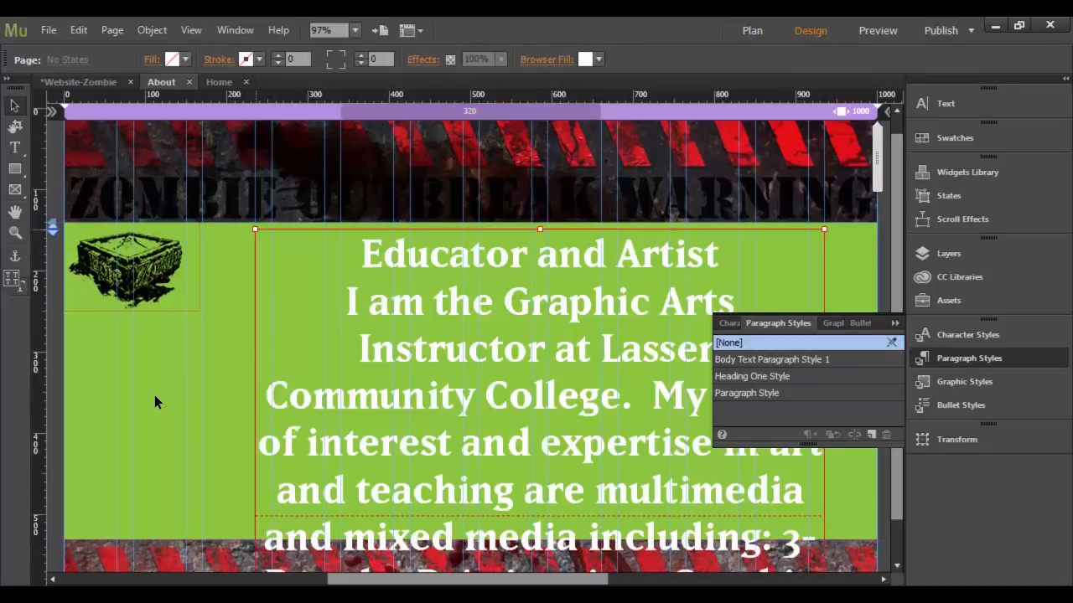
key("ctrl+shift+z")
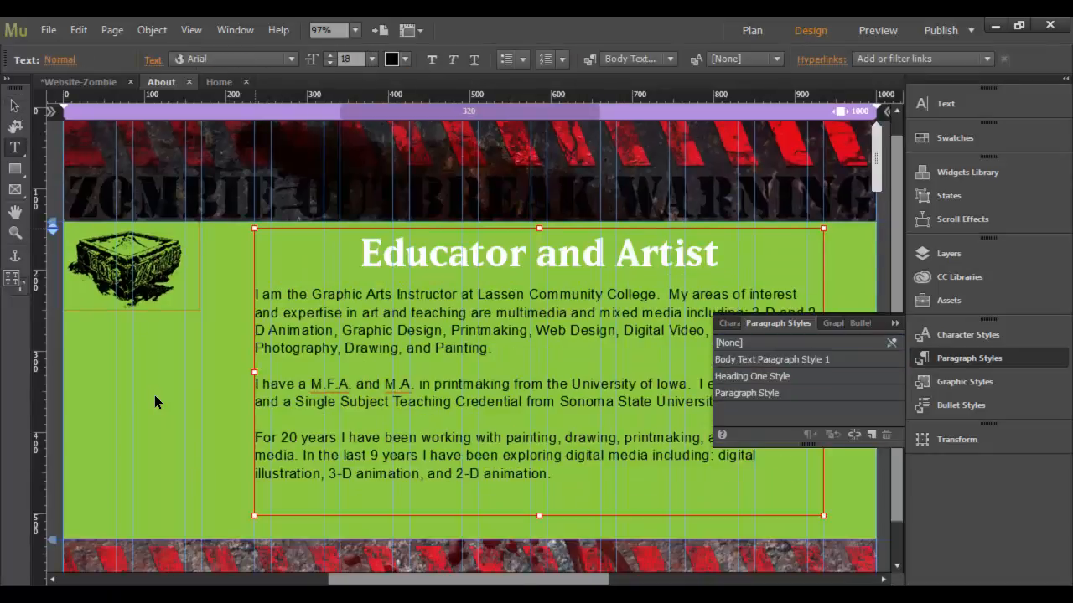
- Collapse the paragraph styles list and deselect the biography text frame with the Selection tool
left_click(895, 324)
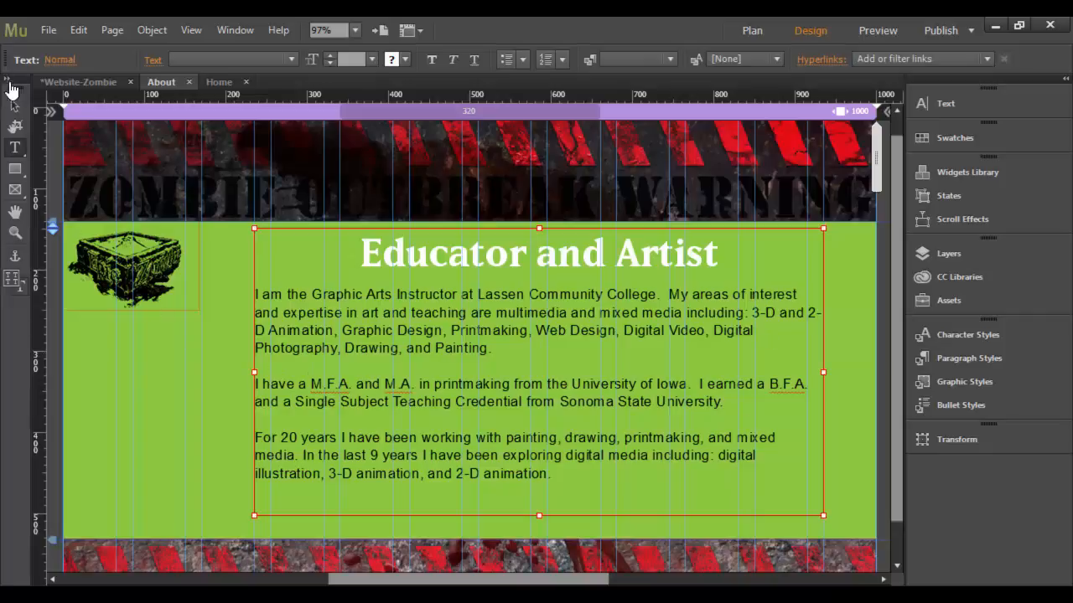
left_click(14, 105)
left_click(201, 484)
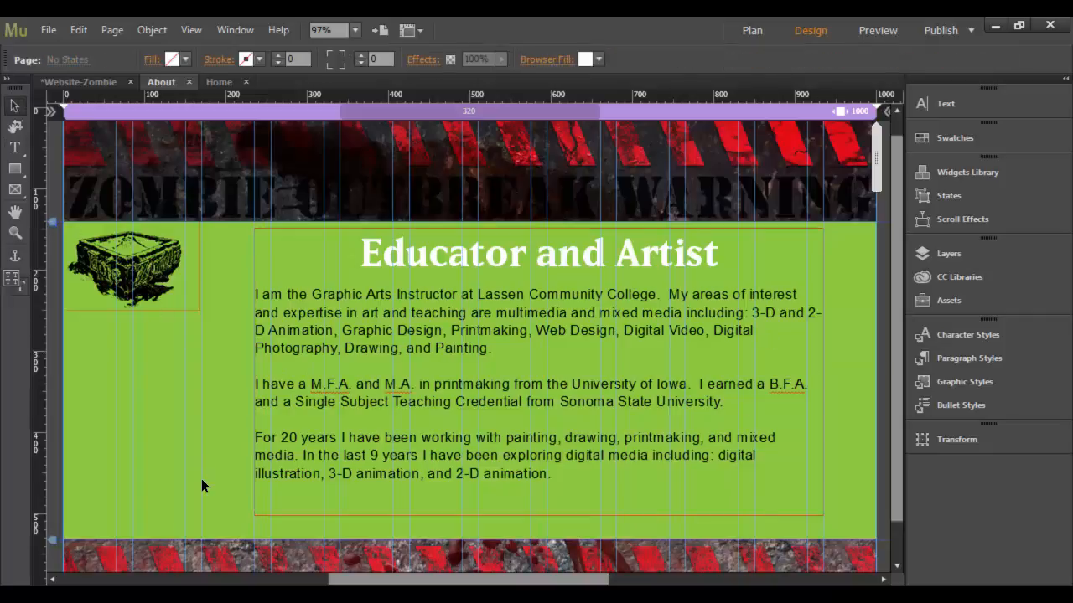